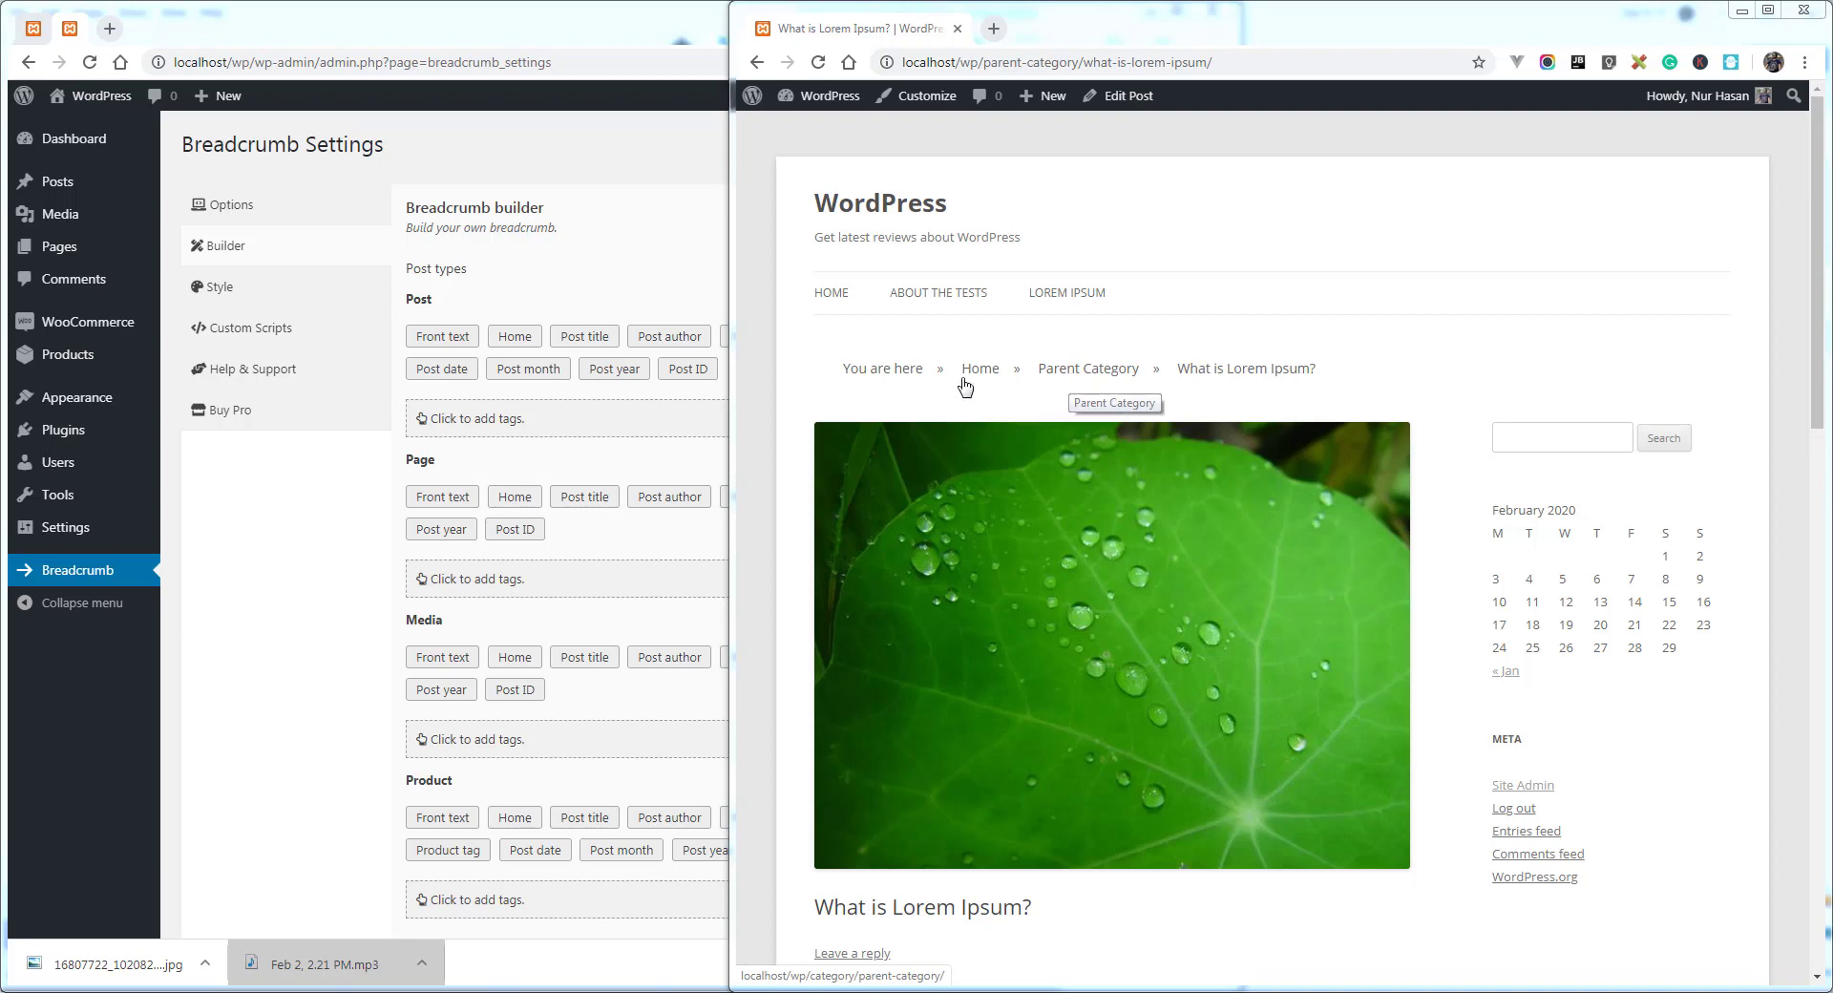
# Step: Review the general breadcrumb options, such as front text, separator and link text limit, and return to the breadcrumb builder
pyautogui.click(293, 210)
pyautogui.scroll(-4, 552, 563)
pyautogui.scroll(3, 551, 570)
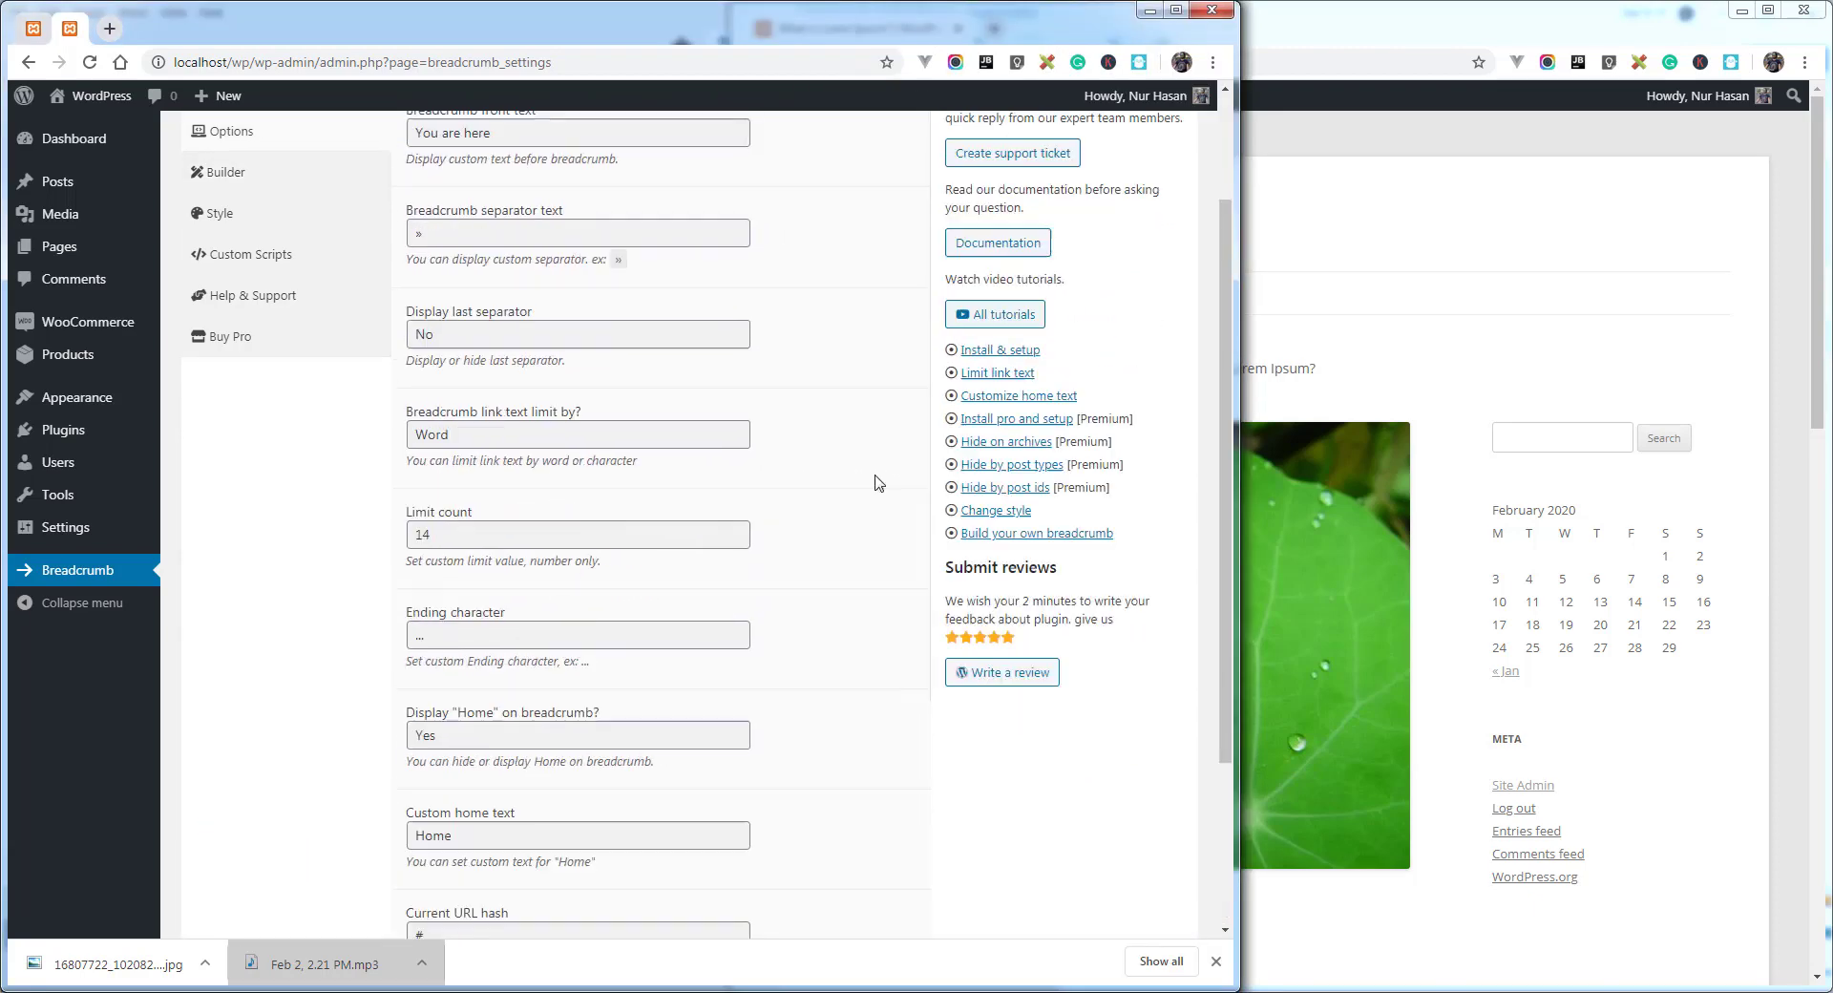
pyautogui.click(1260, 372)
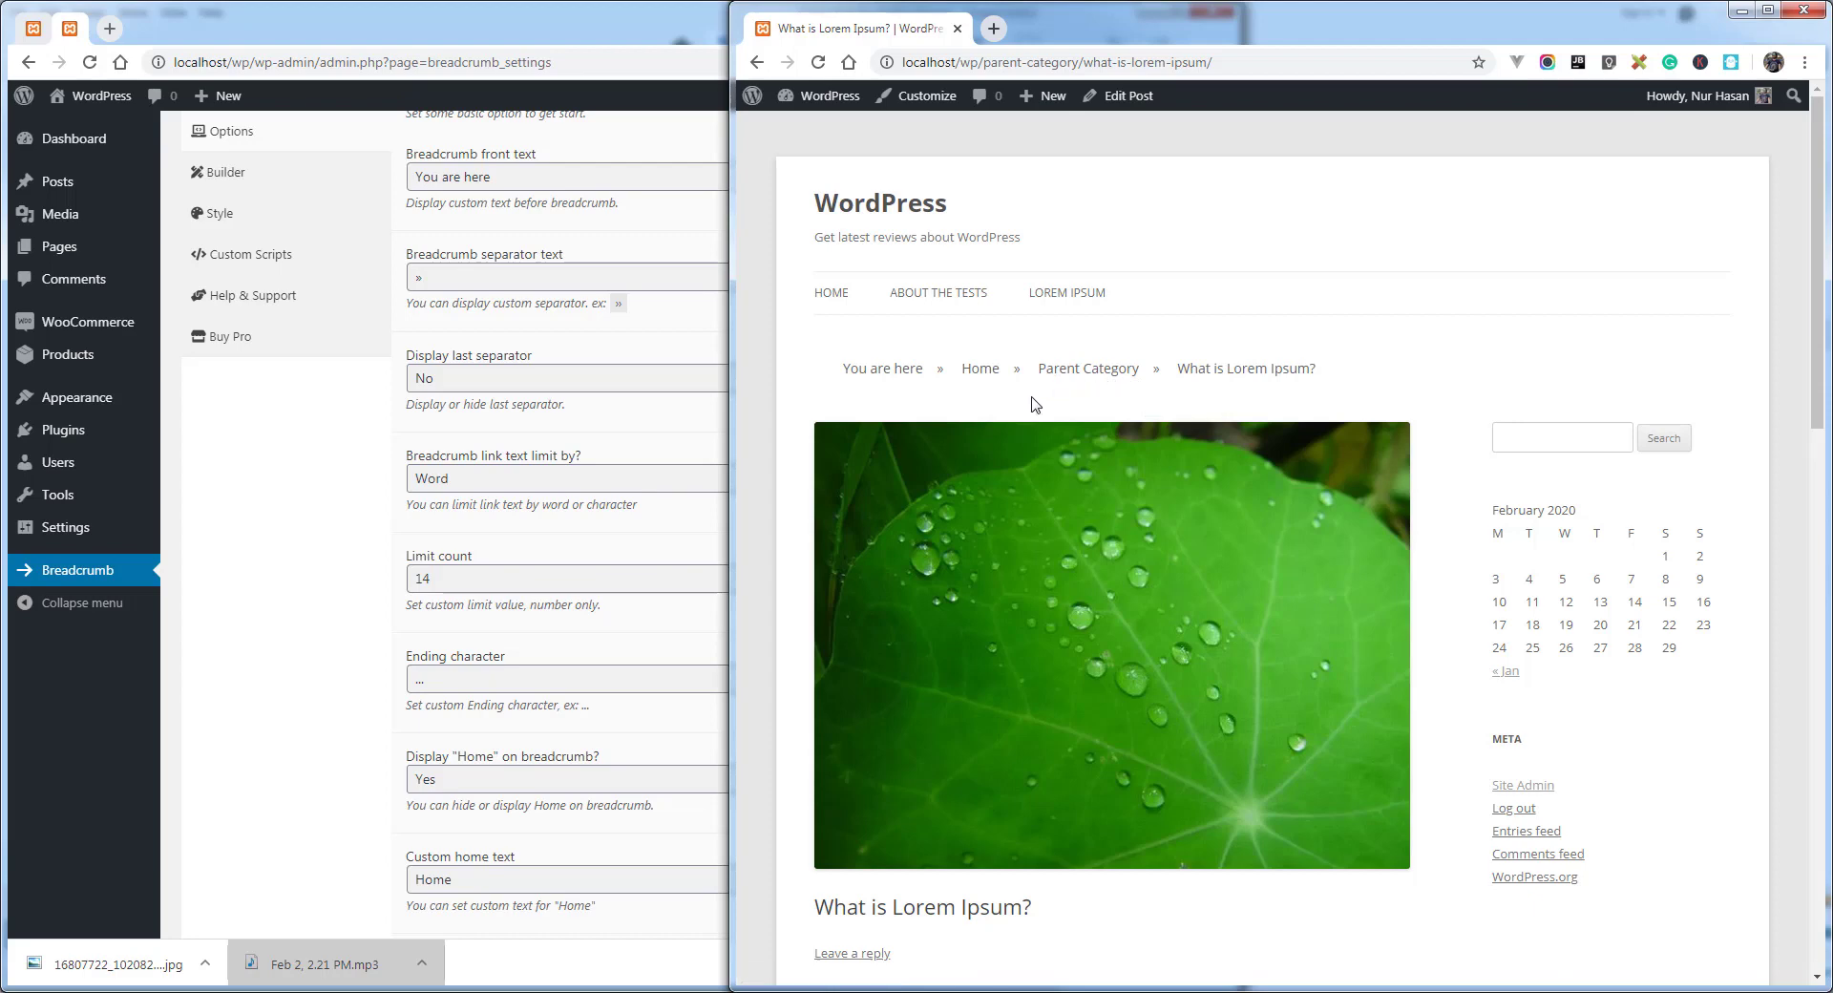
pyautogui.click(593, 331)
pyautogui.scroll(2, 563, 458)
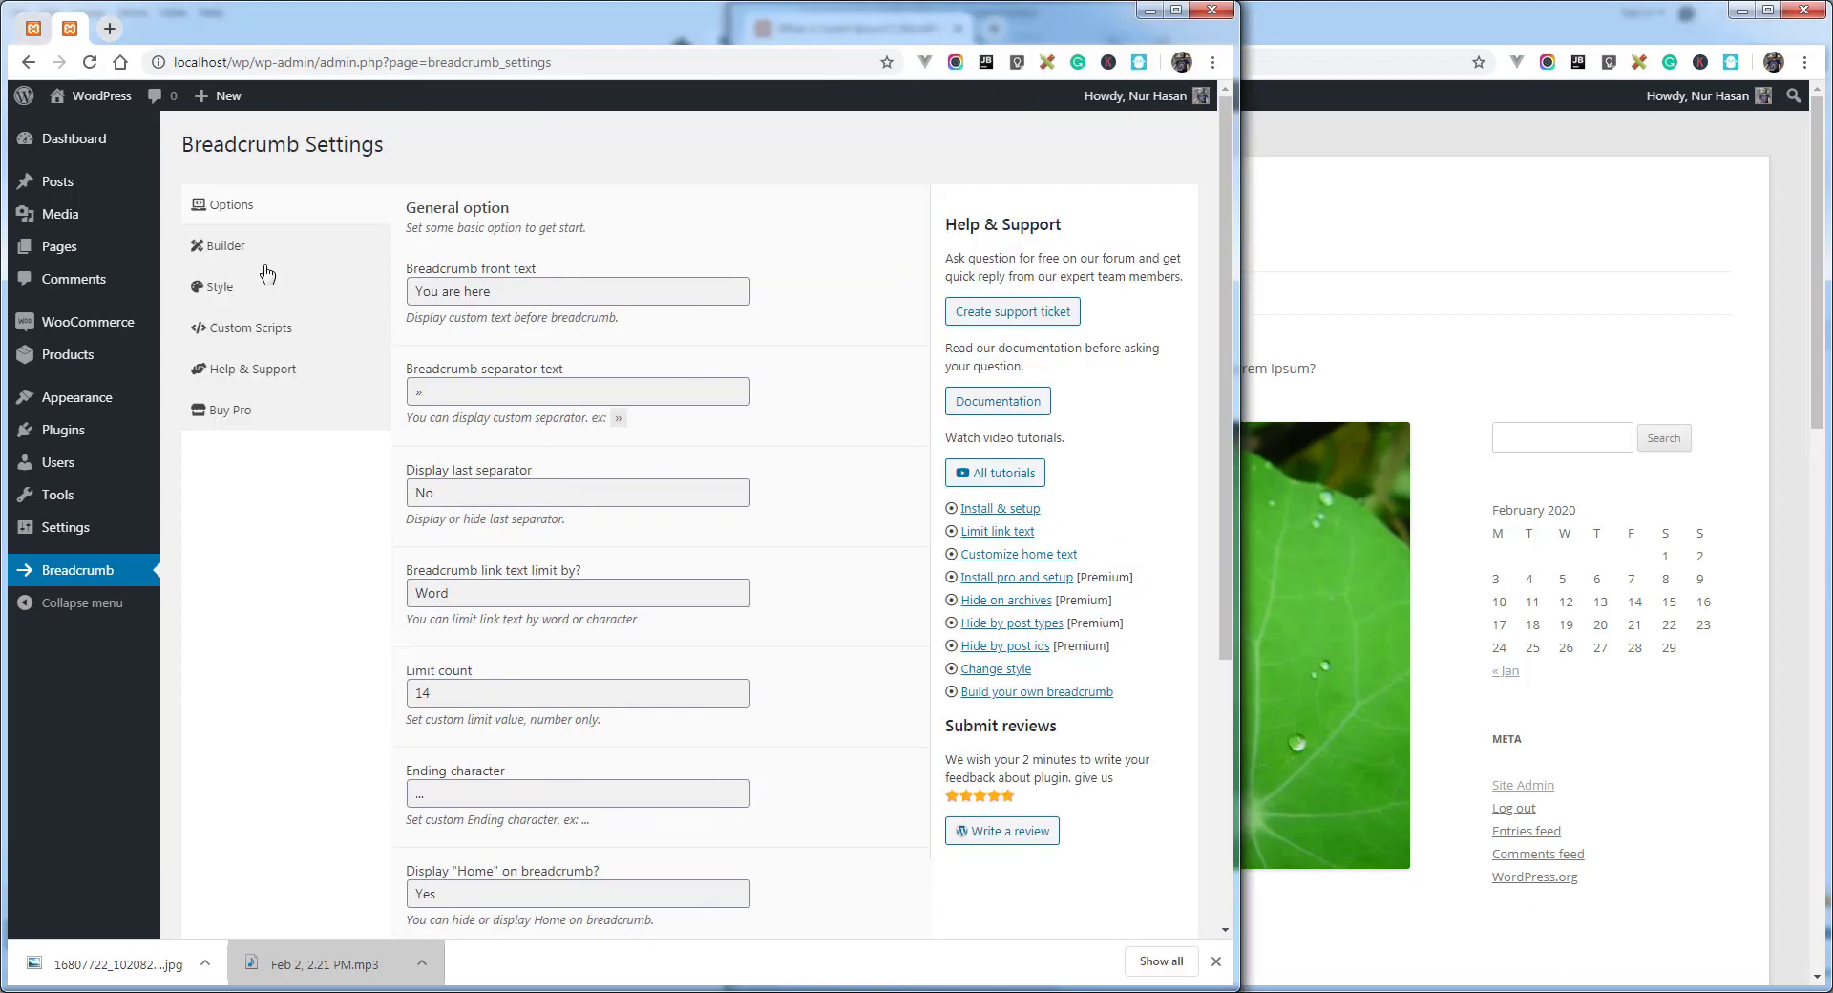
pyautogui.click(229, 247)
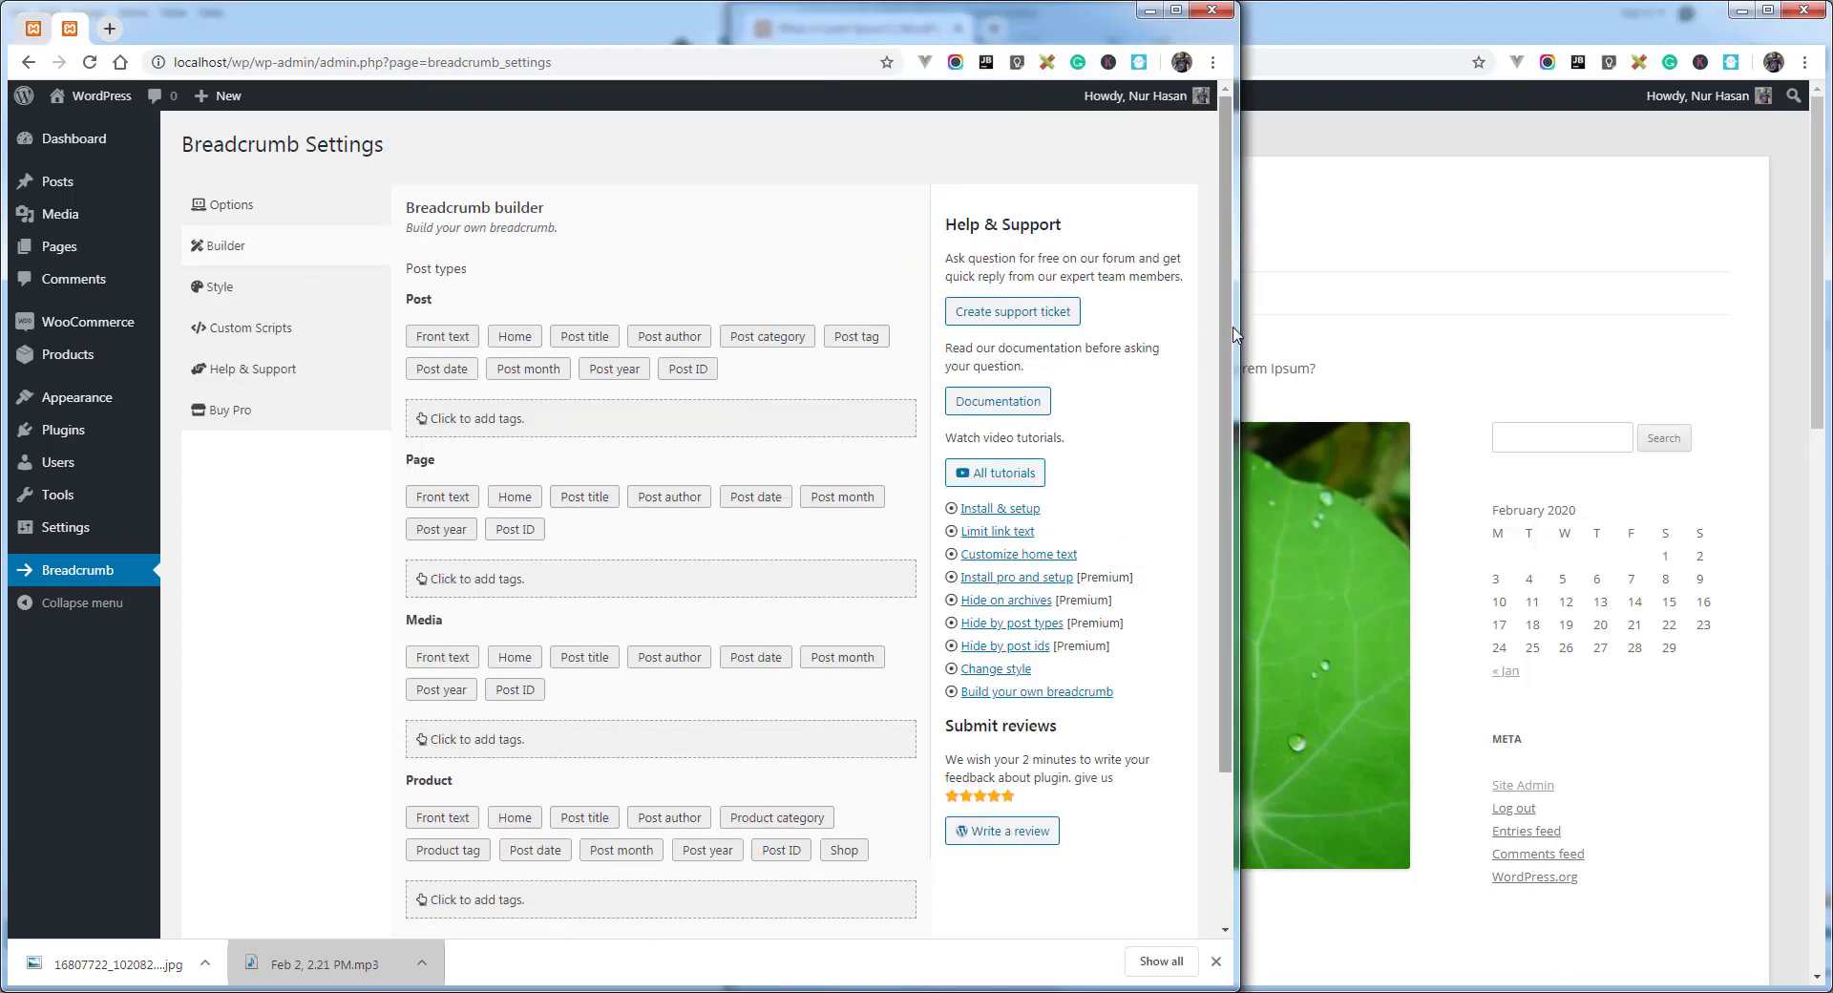
pyautogui.moveTo(1238, 327); pyautogui.dragTo(706, 326)
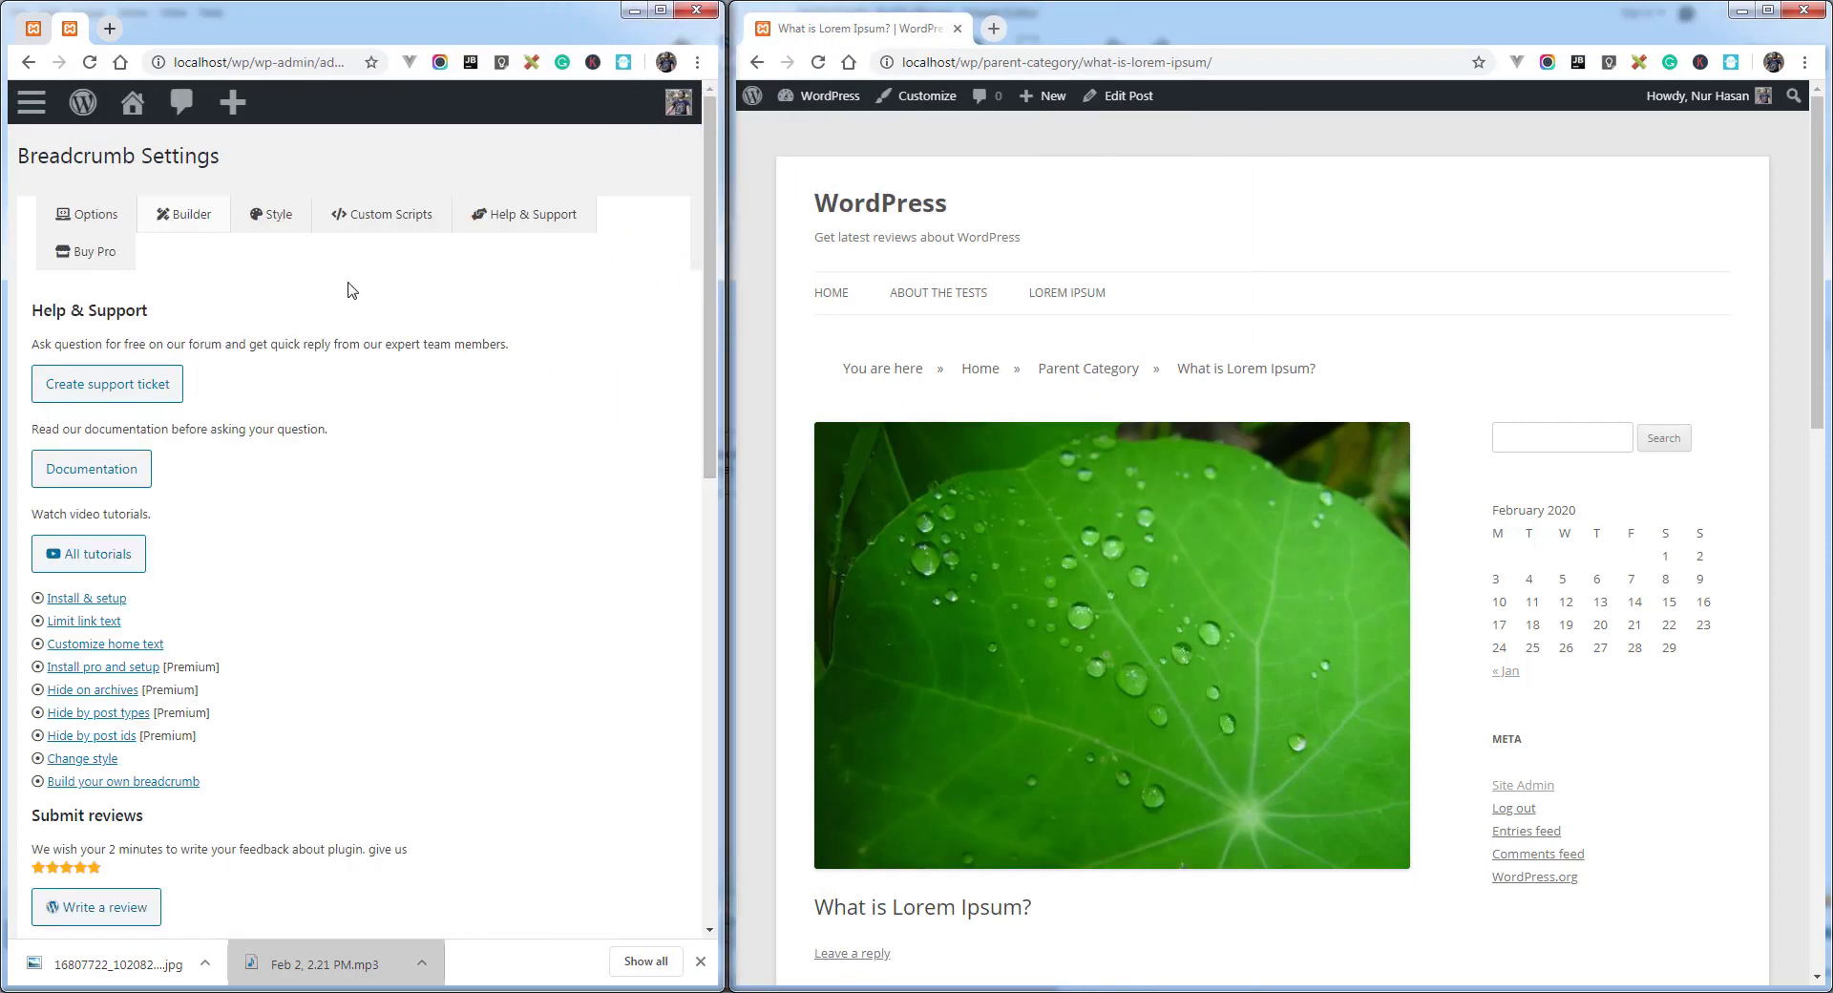
pyautogui.scroll(-6, 385, 478)
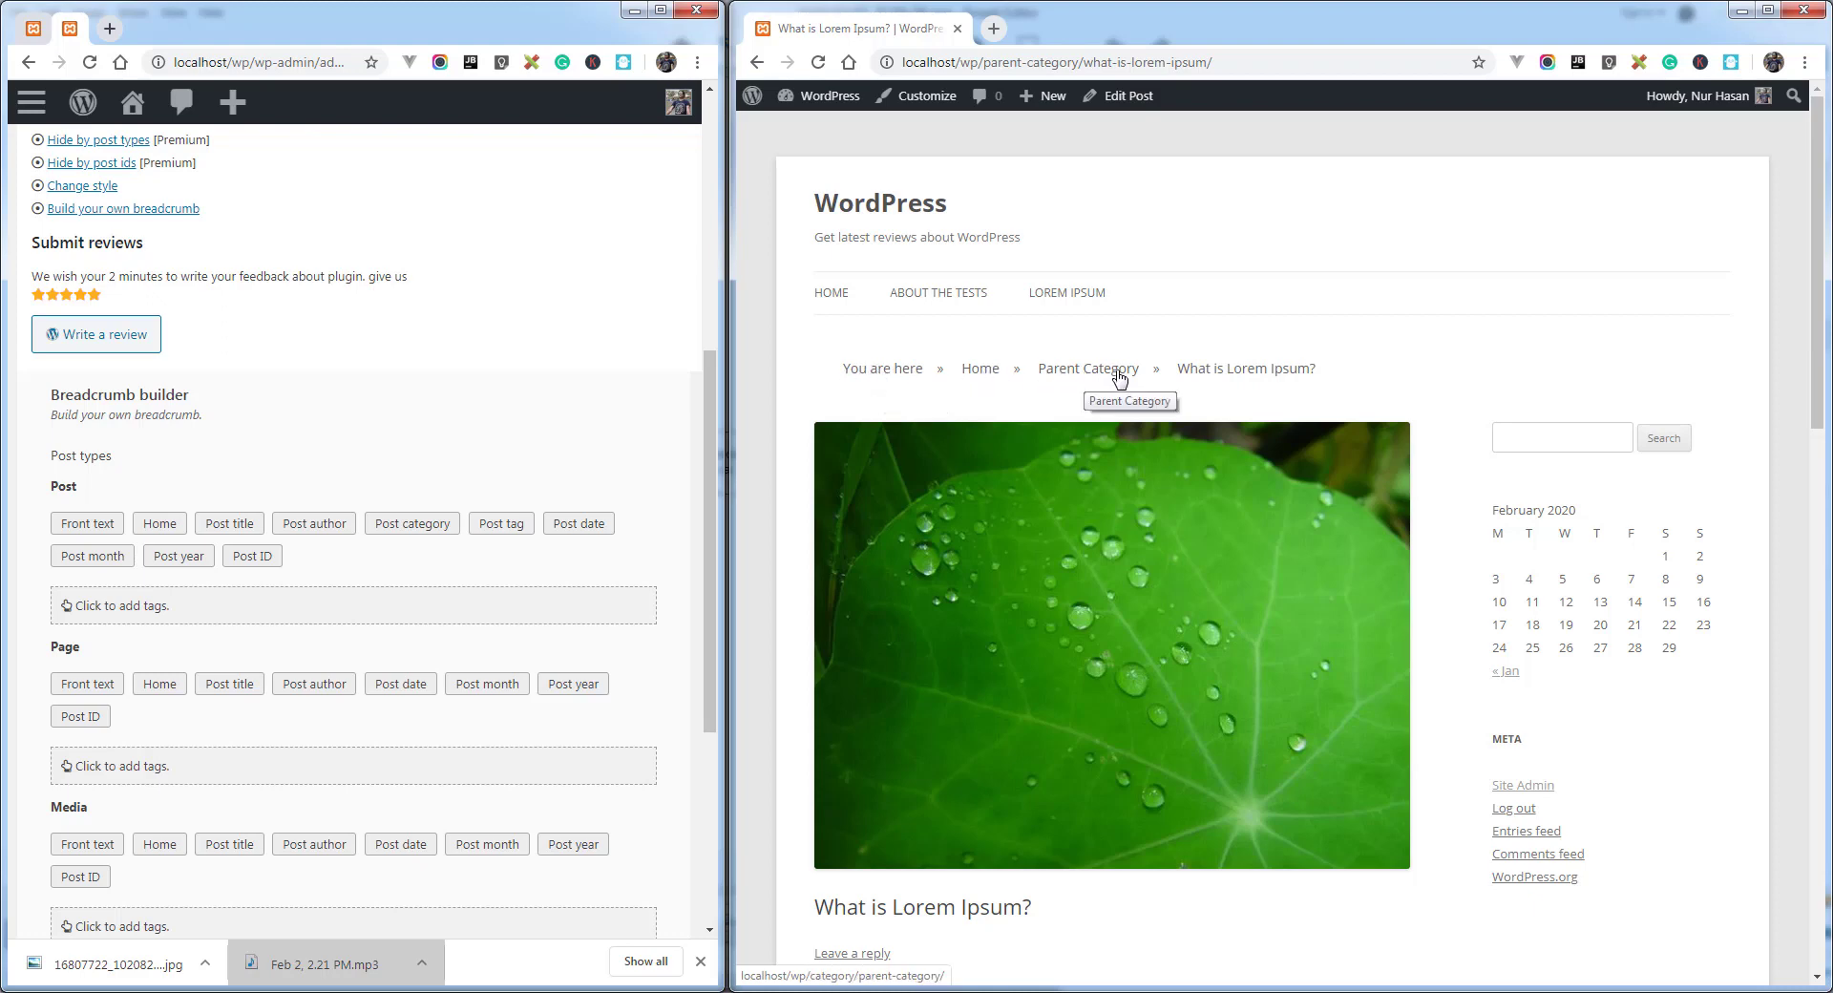
pyautogui.click(536, 424)
pyautogui.scroll(6, 306, 451)
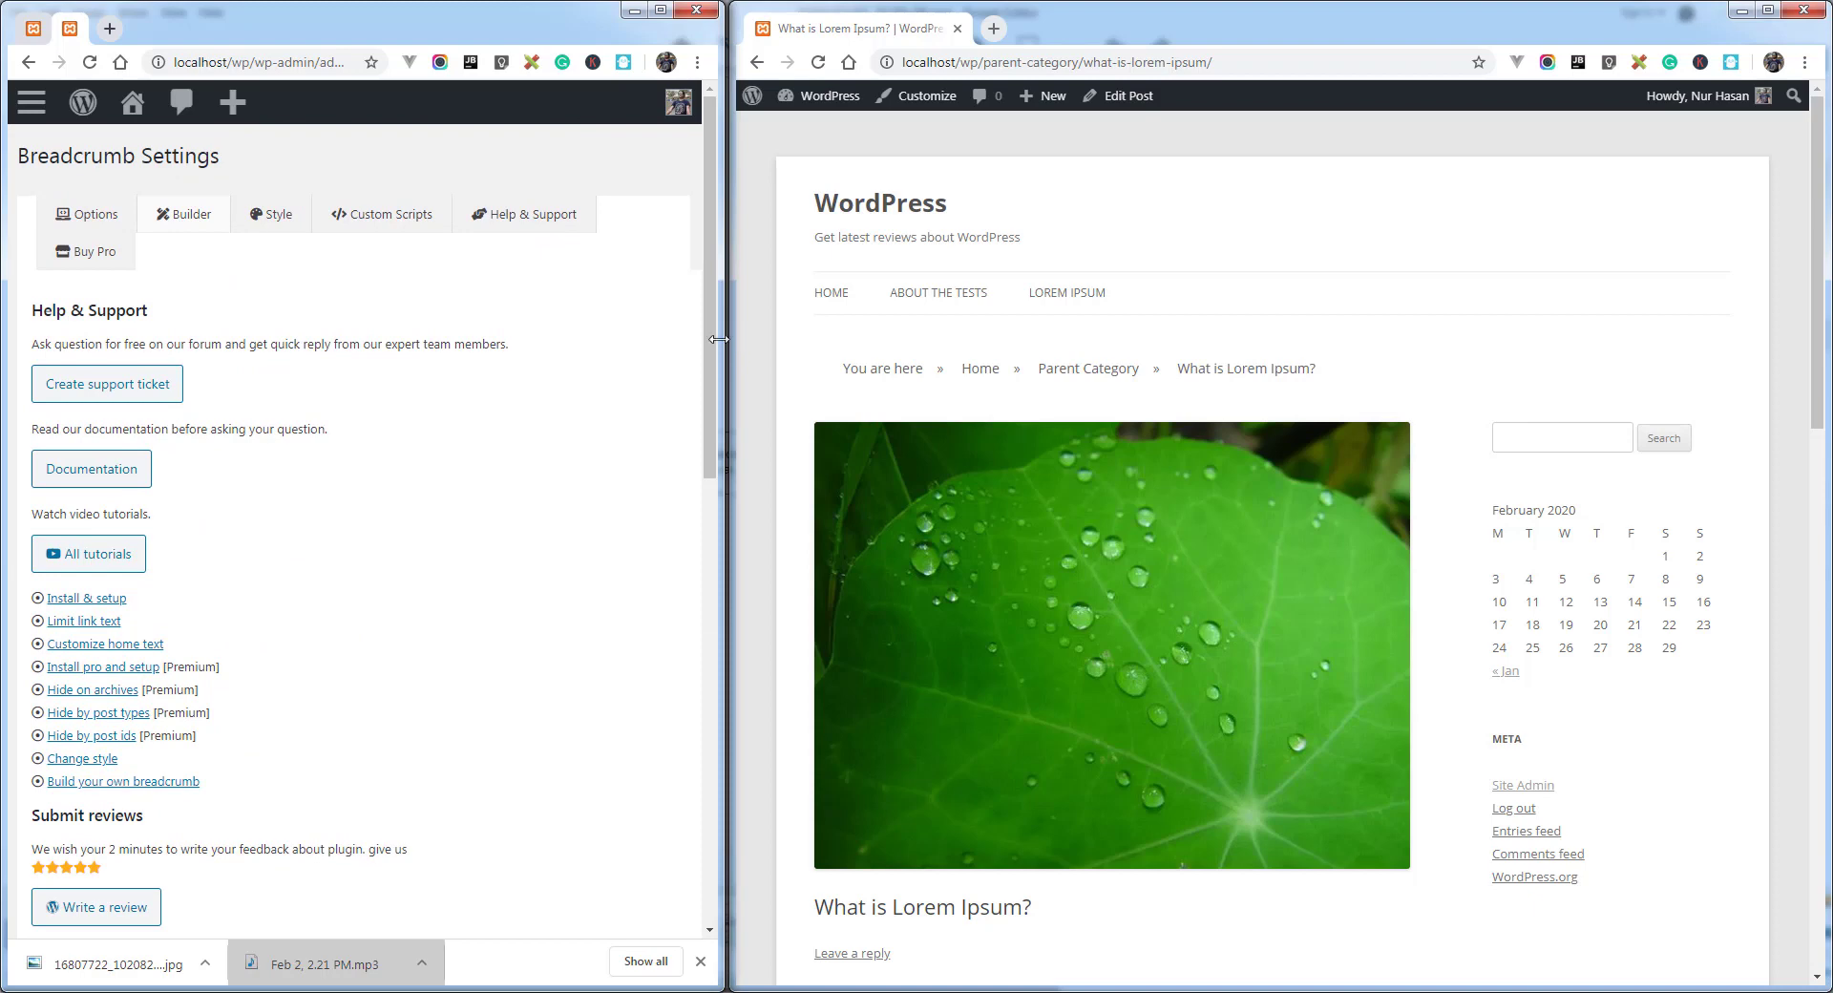
pyautogui.moveTo(718, 339); pyautogui.dragTo(1423, 336)
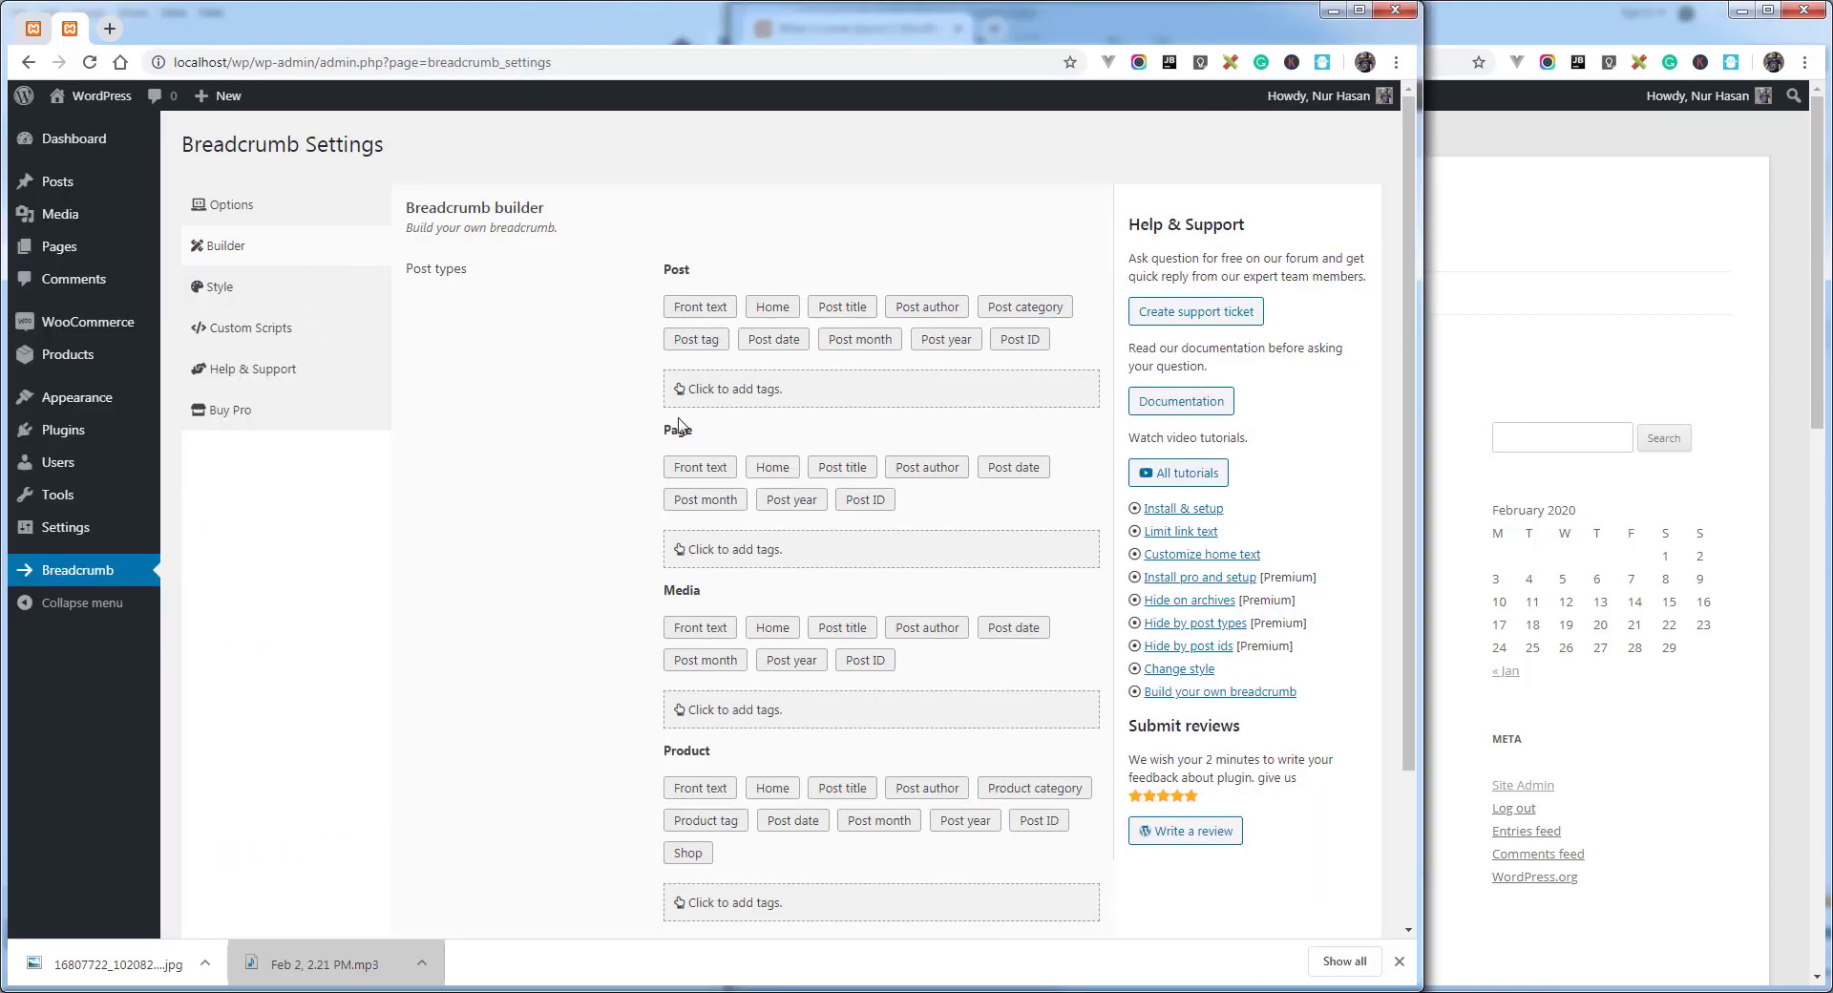
pyautogui.scroll(-1, 754, 477)
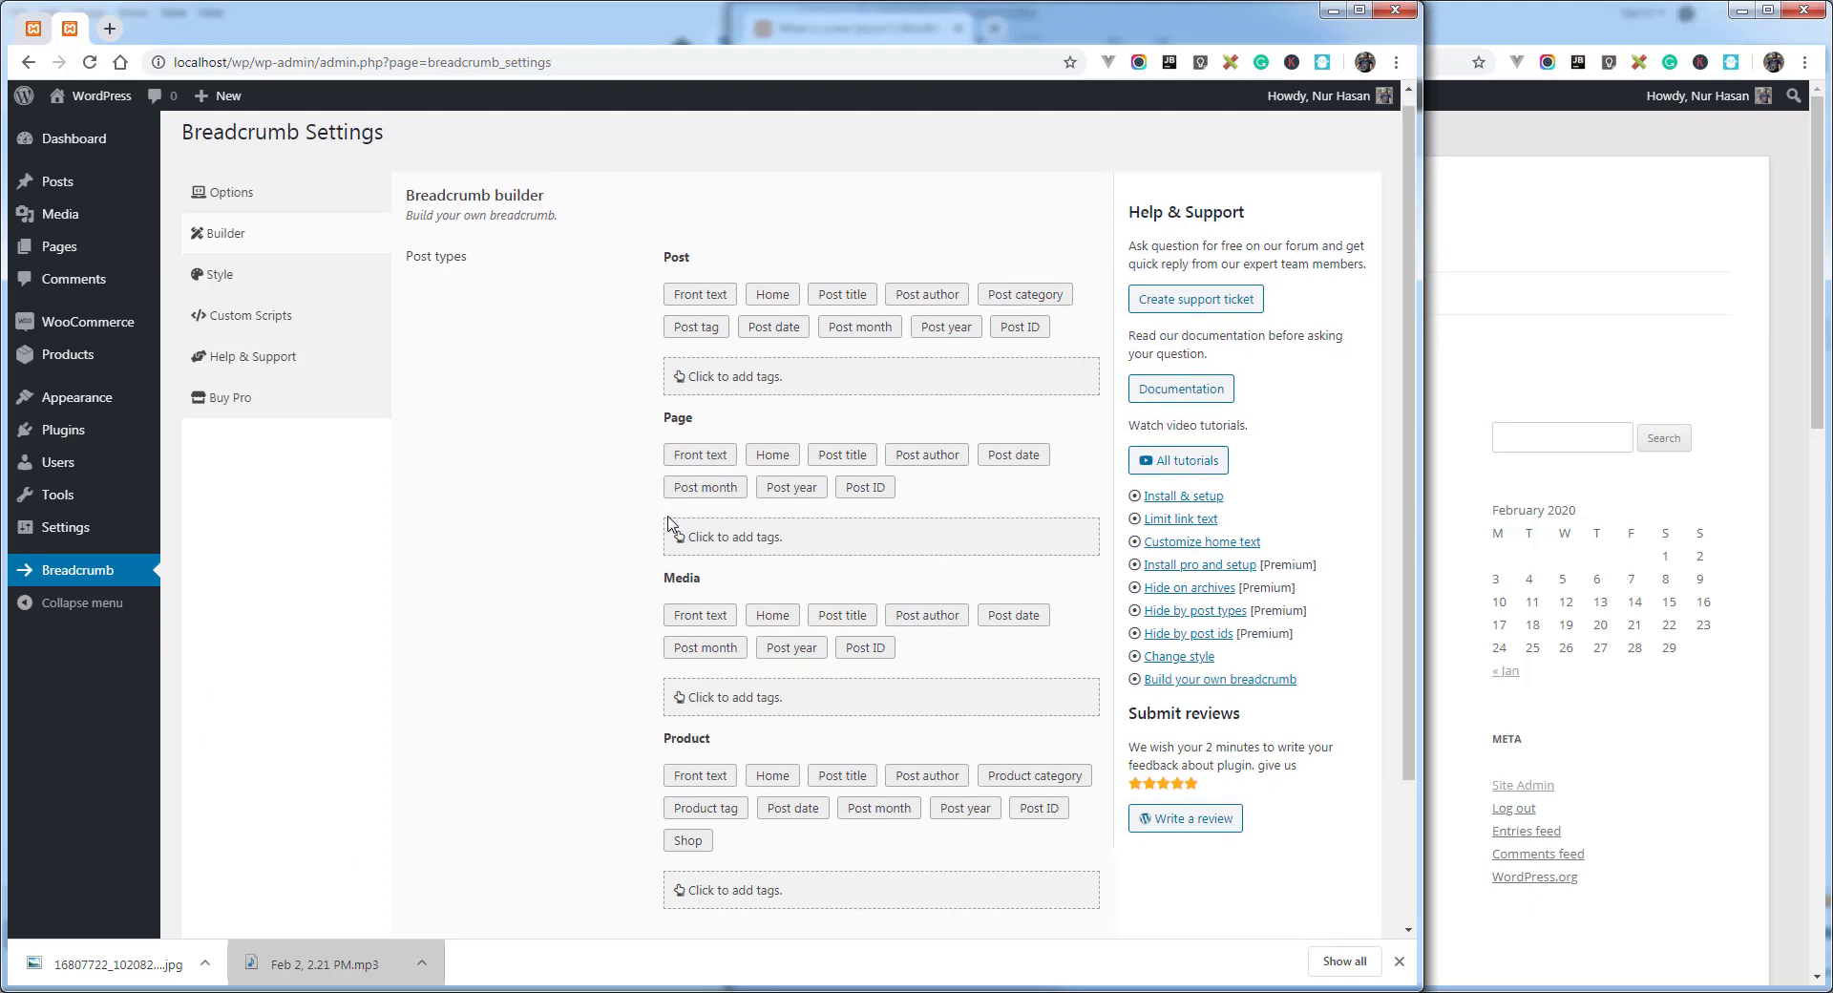
# Step: Tile the Breadcrumb Settings window in half the screen beside the post page window
pyautogui.click(1432, 391)
pyautogui.click(548, 365)
pyautogui.press('super+Left')
# Step: Add the Front text and Post title tags to the Post breadcrumb, saving the changes and reloading the post page
pyautogui.scroll(-6, 399, 430)
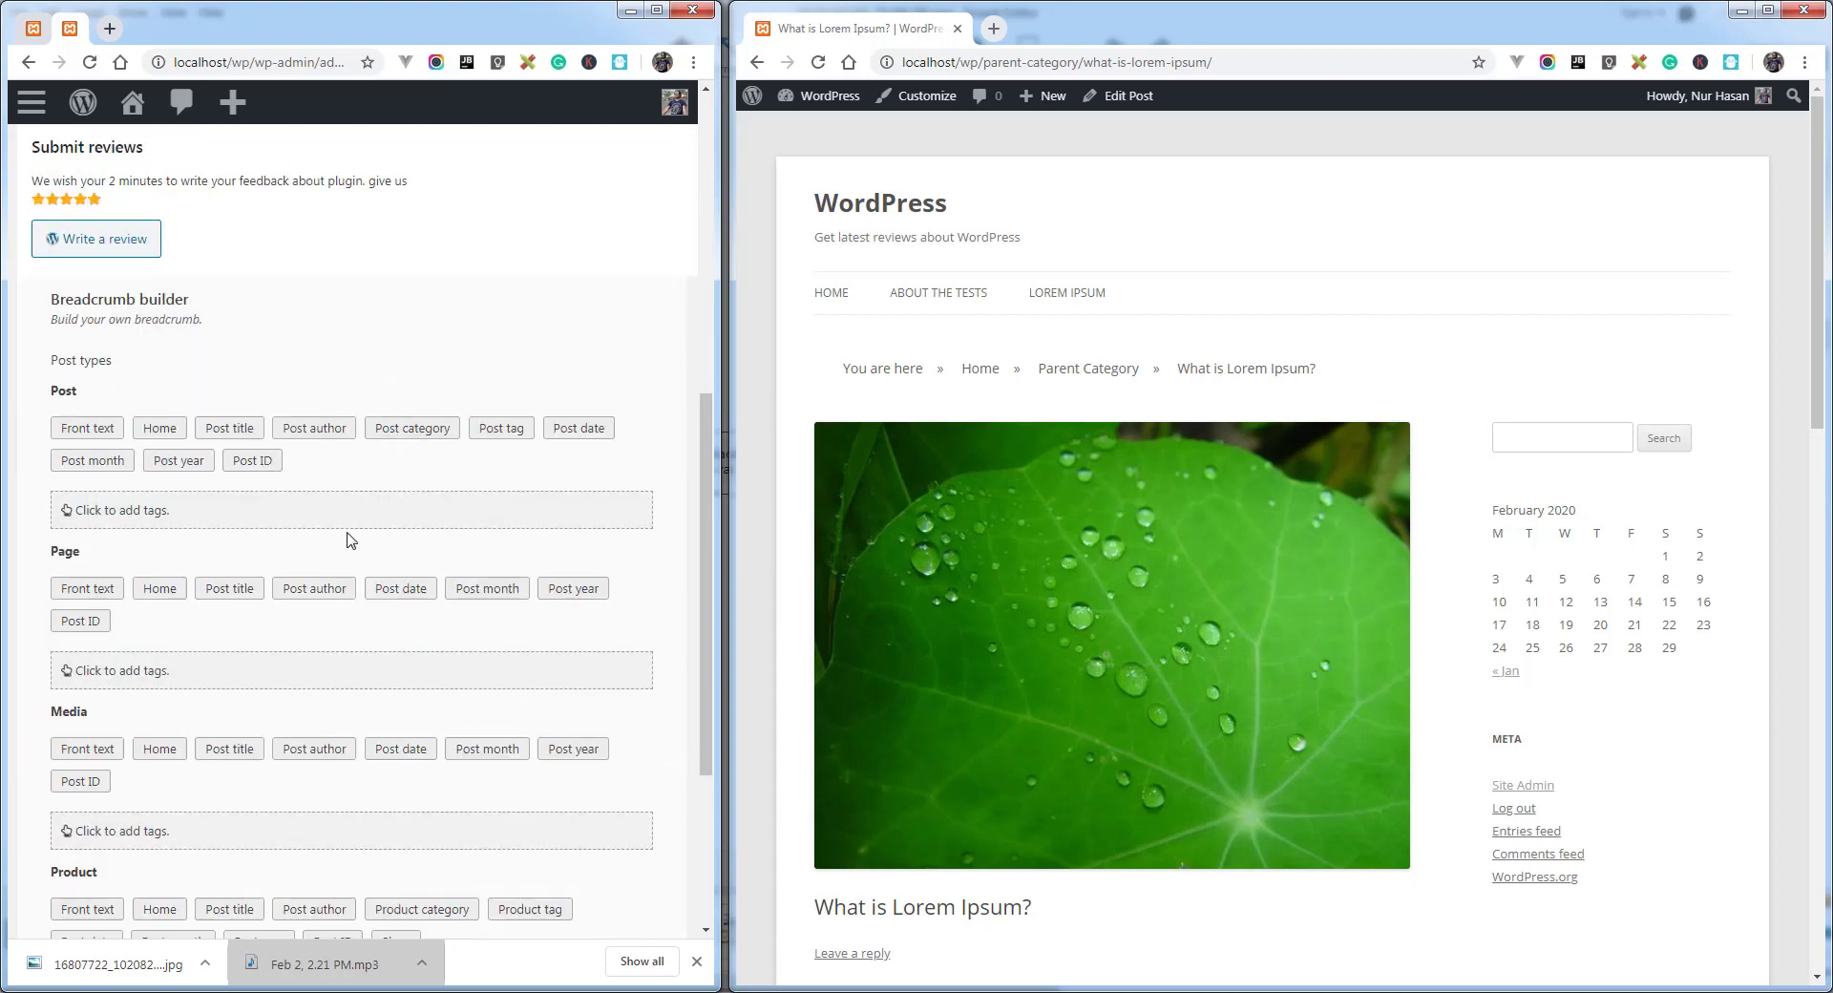
pyautogui.click(84, 431)
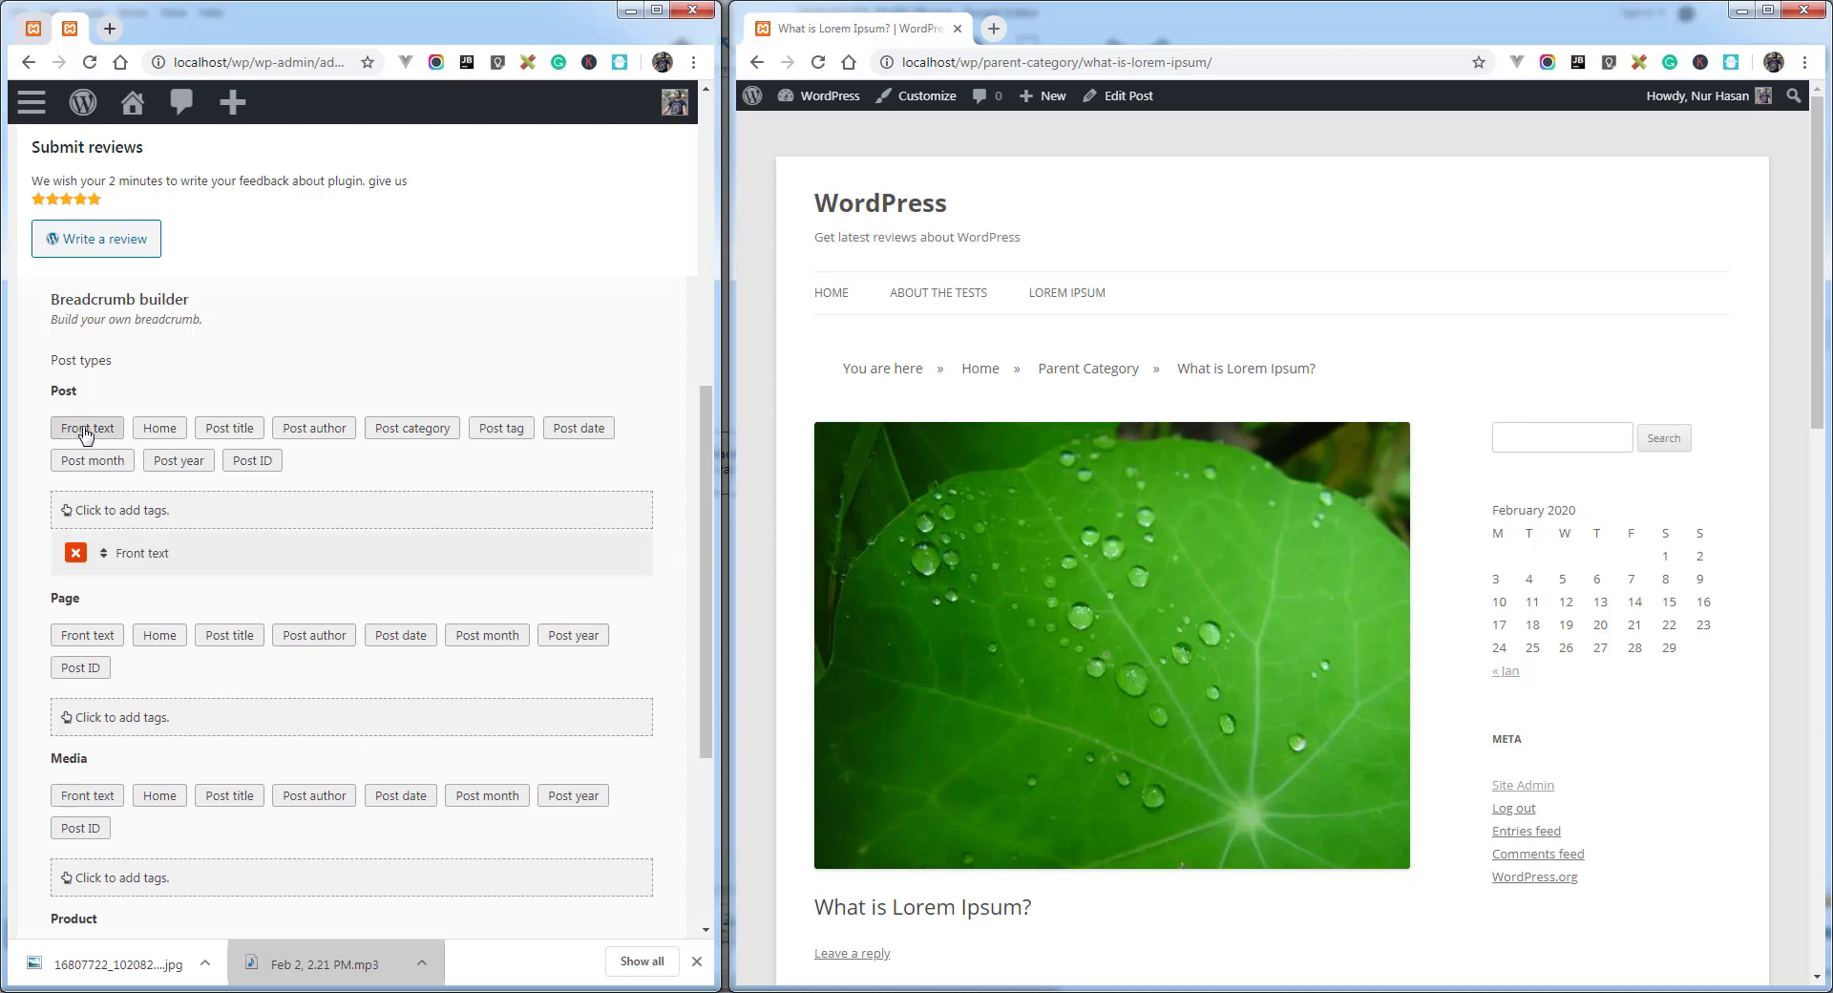
pyautogui.click(221, 429)
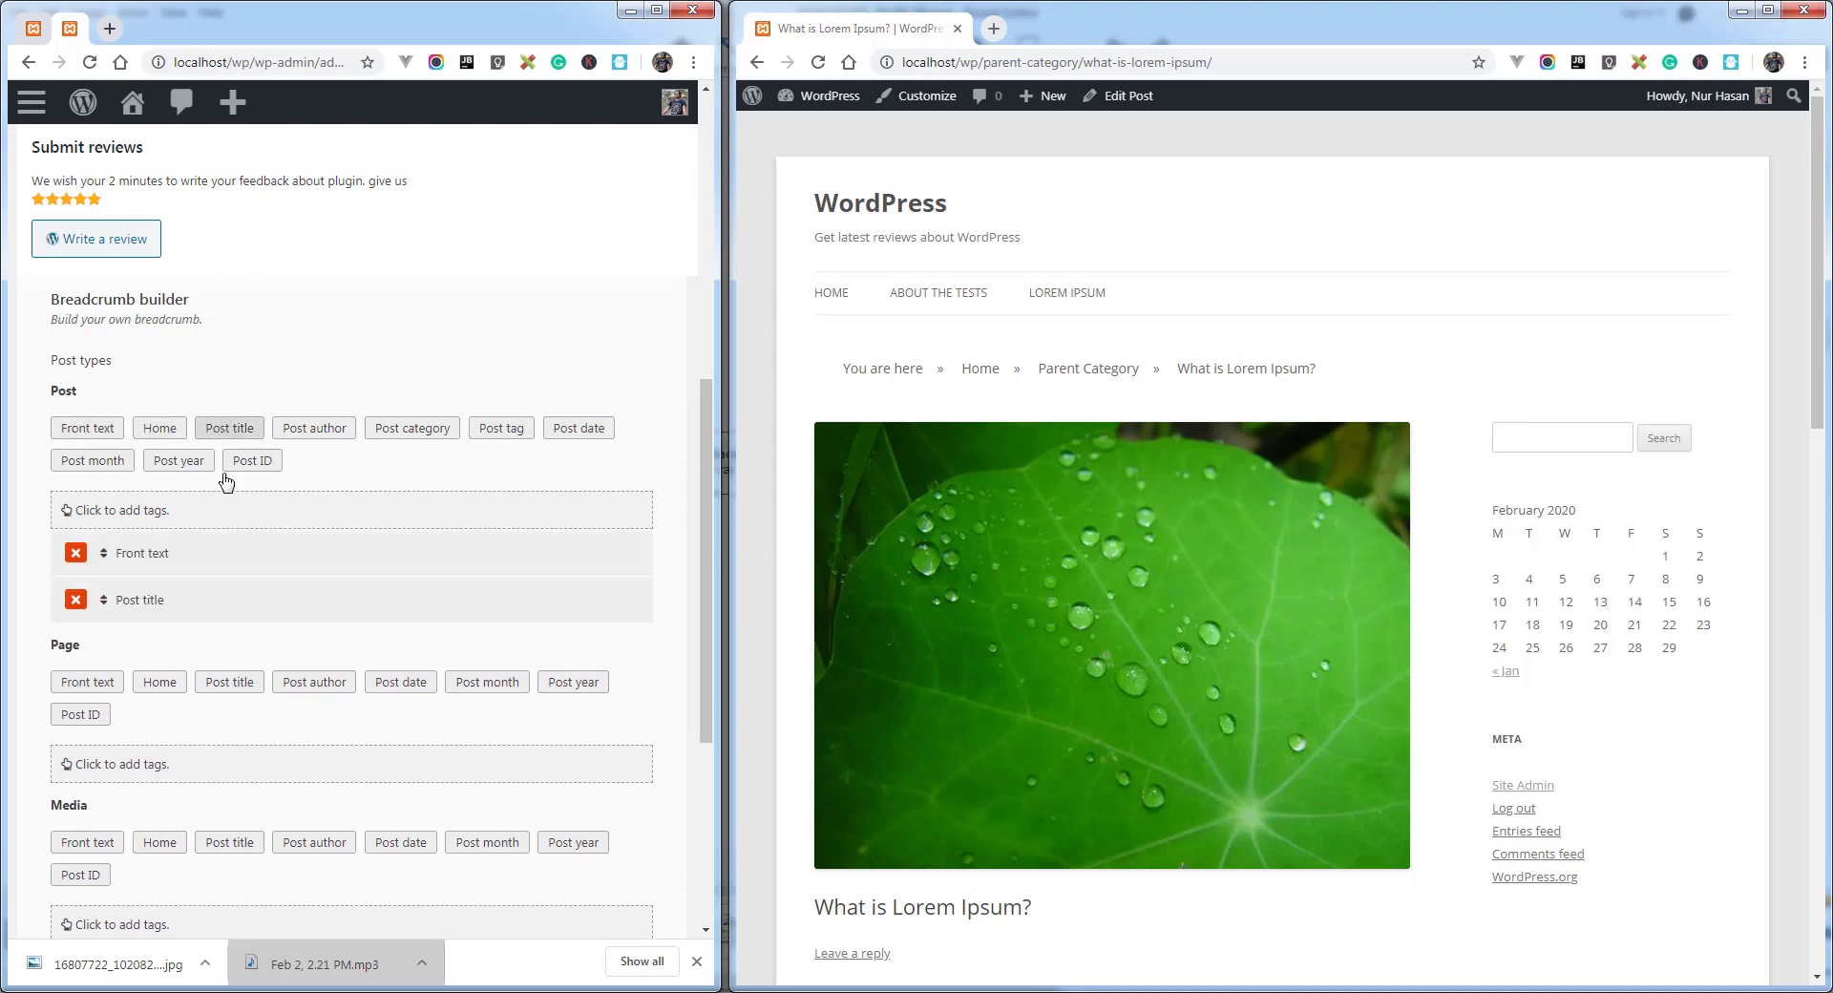
pyautogui.scroll(-5, 111, 598)
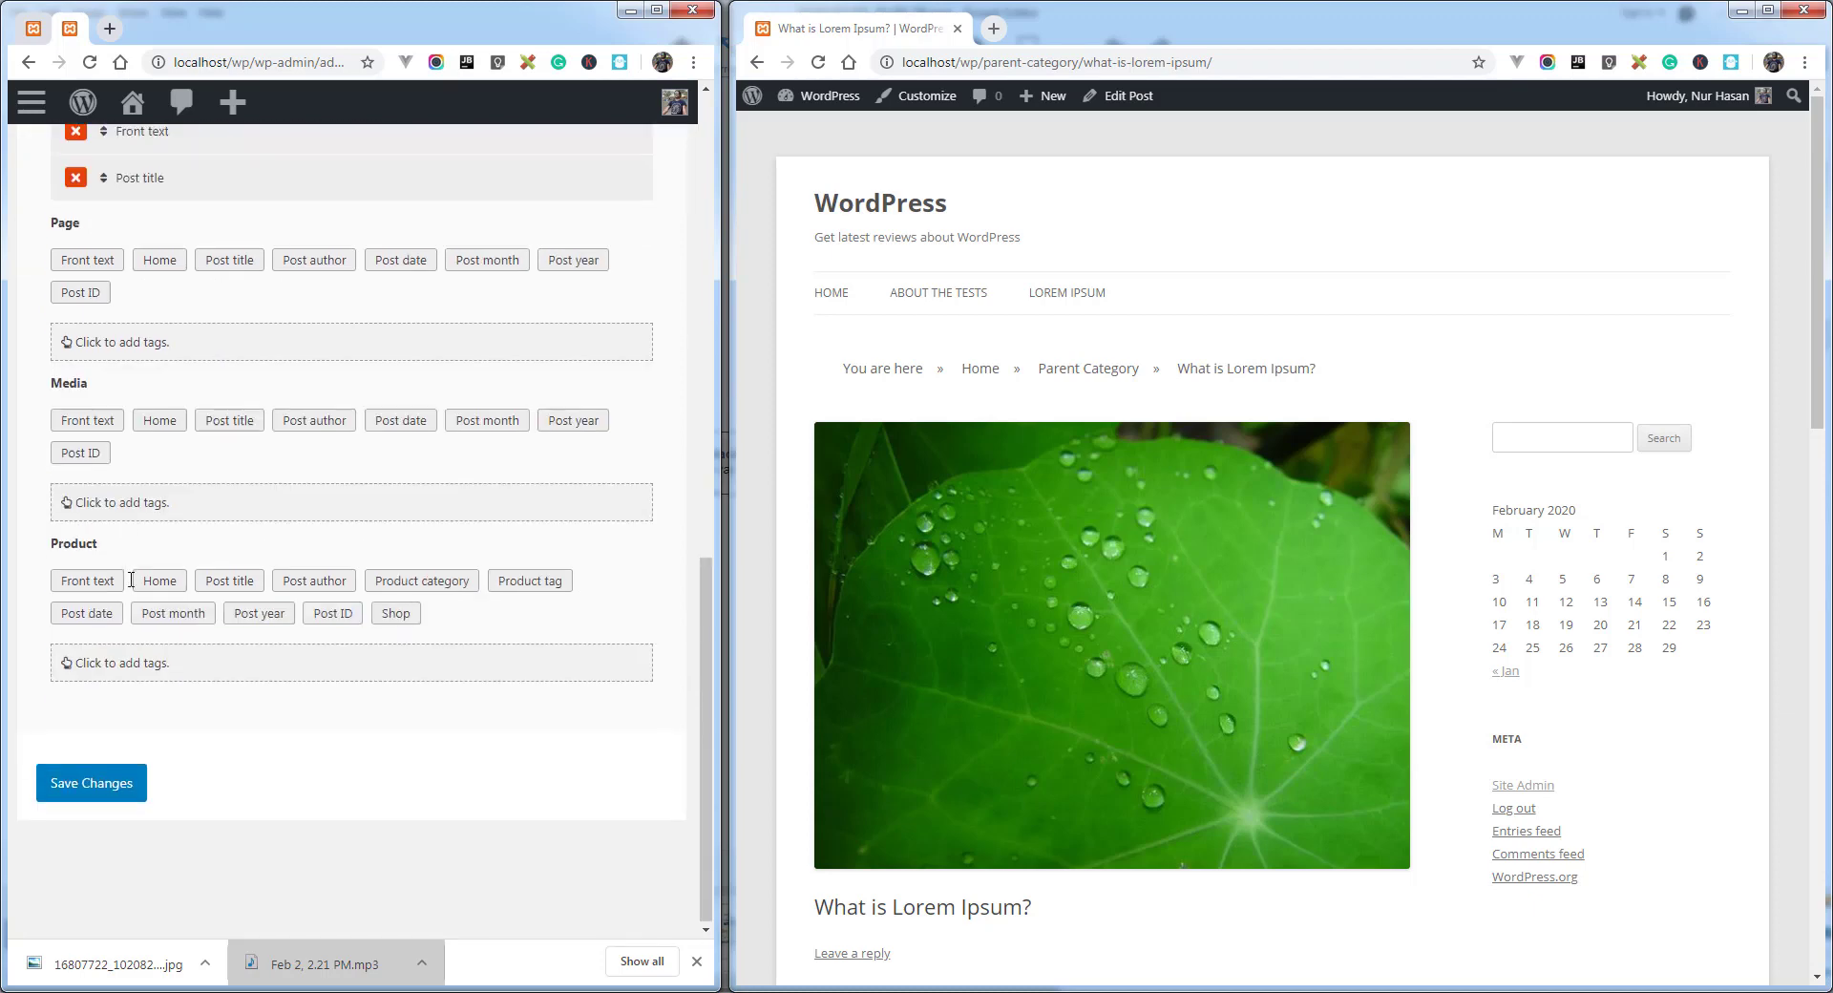
pyautogui.click(95, 784)
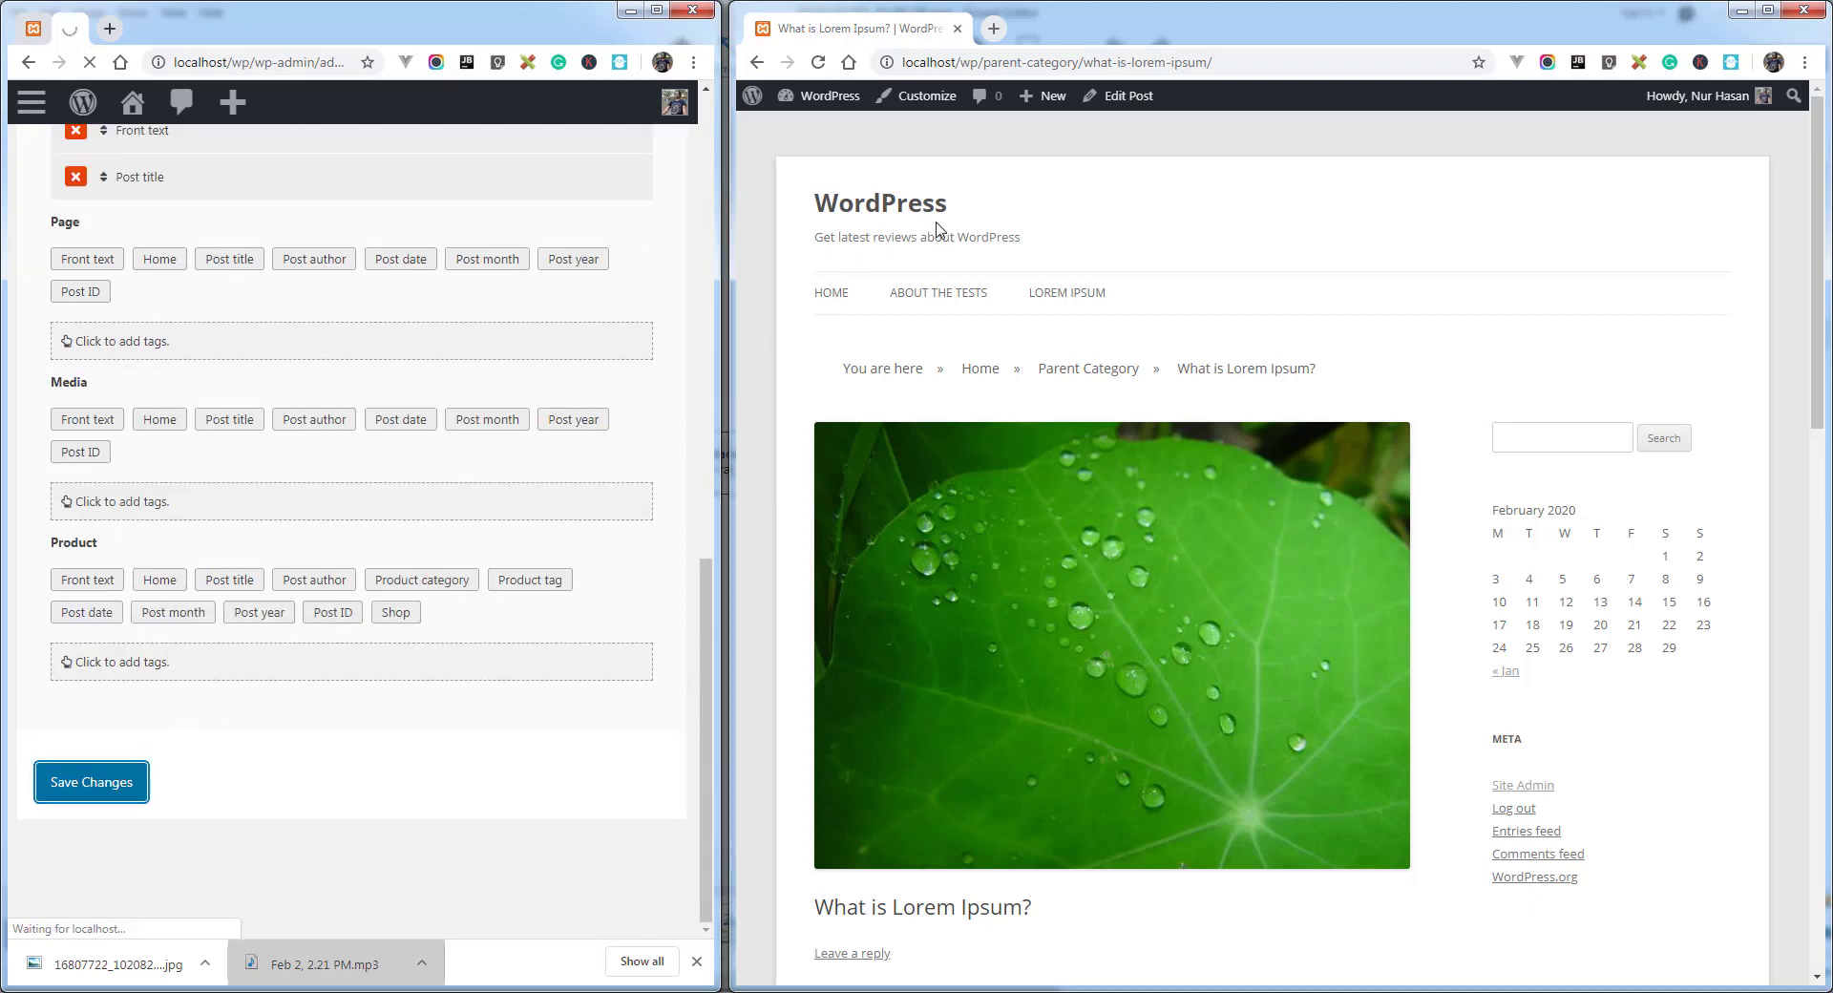
pyautogui.click(818, 62)
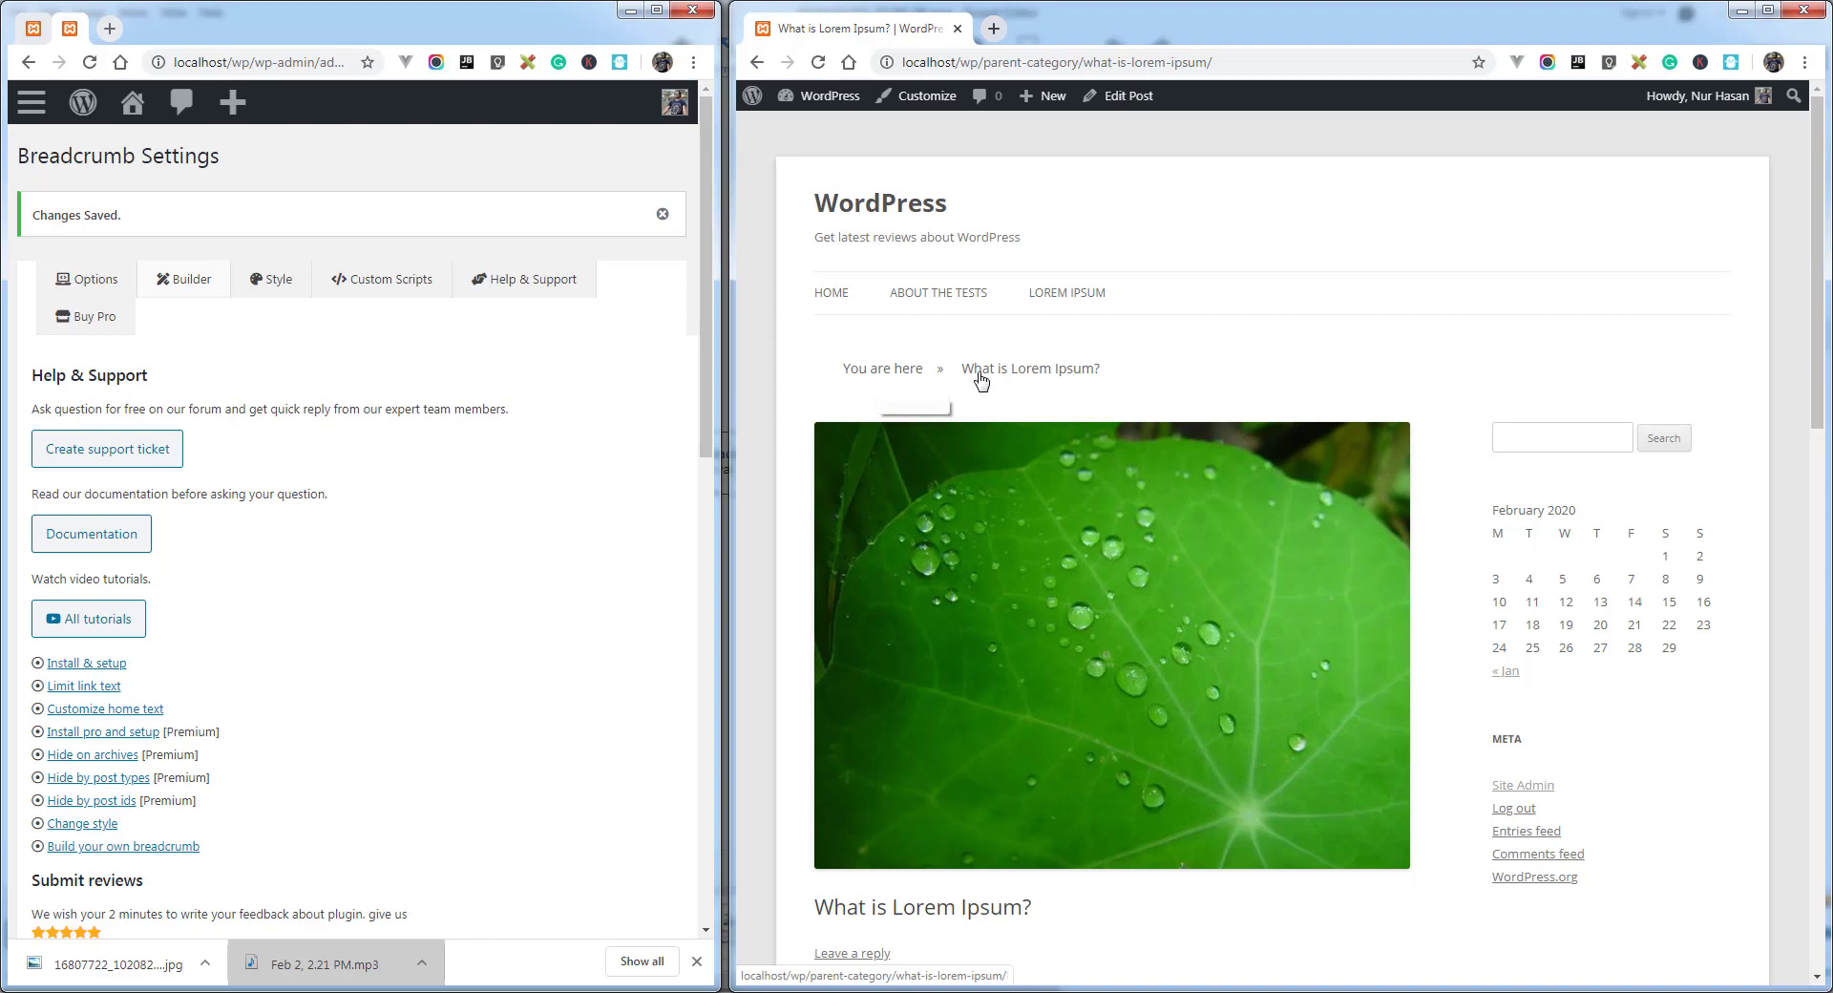
# Step: Insert the Post author tag between Front text and Post title in the Post breadcrumb, saving and reloading the post page
pyautogui.scroll(-1, 382, 542)
pyautogui.scroll(-5, 382, 543)
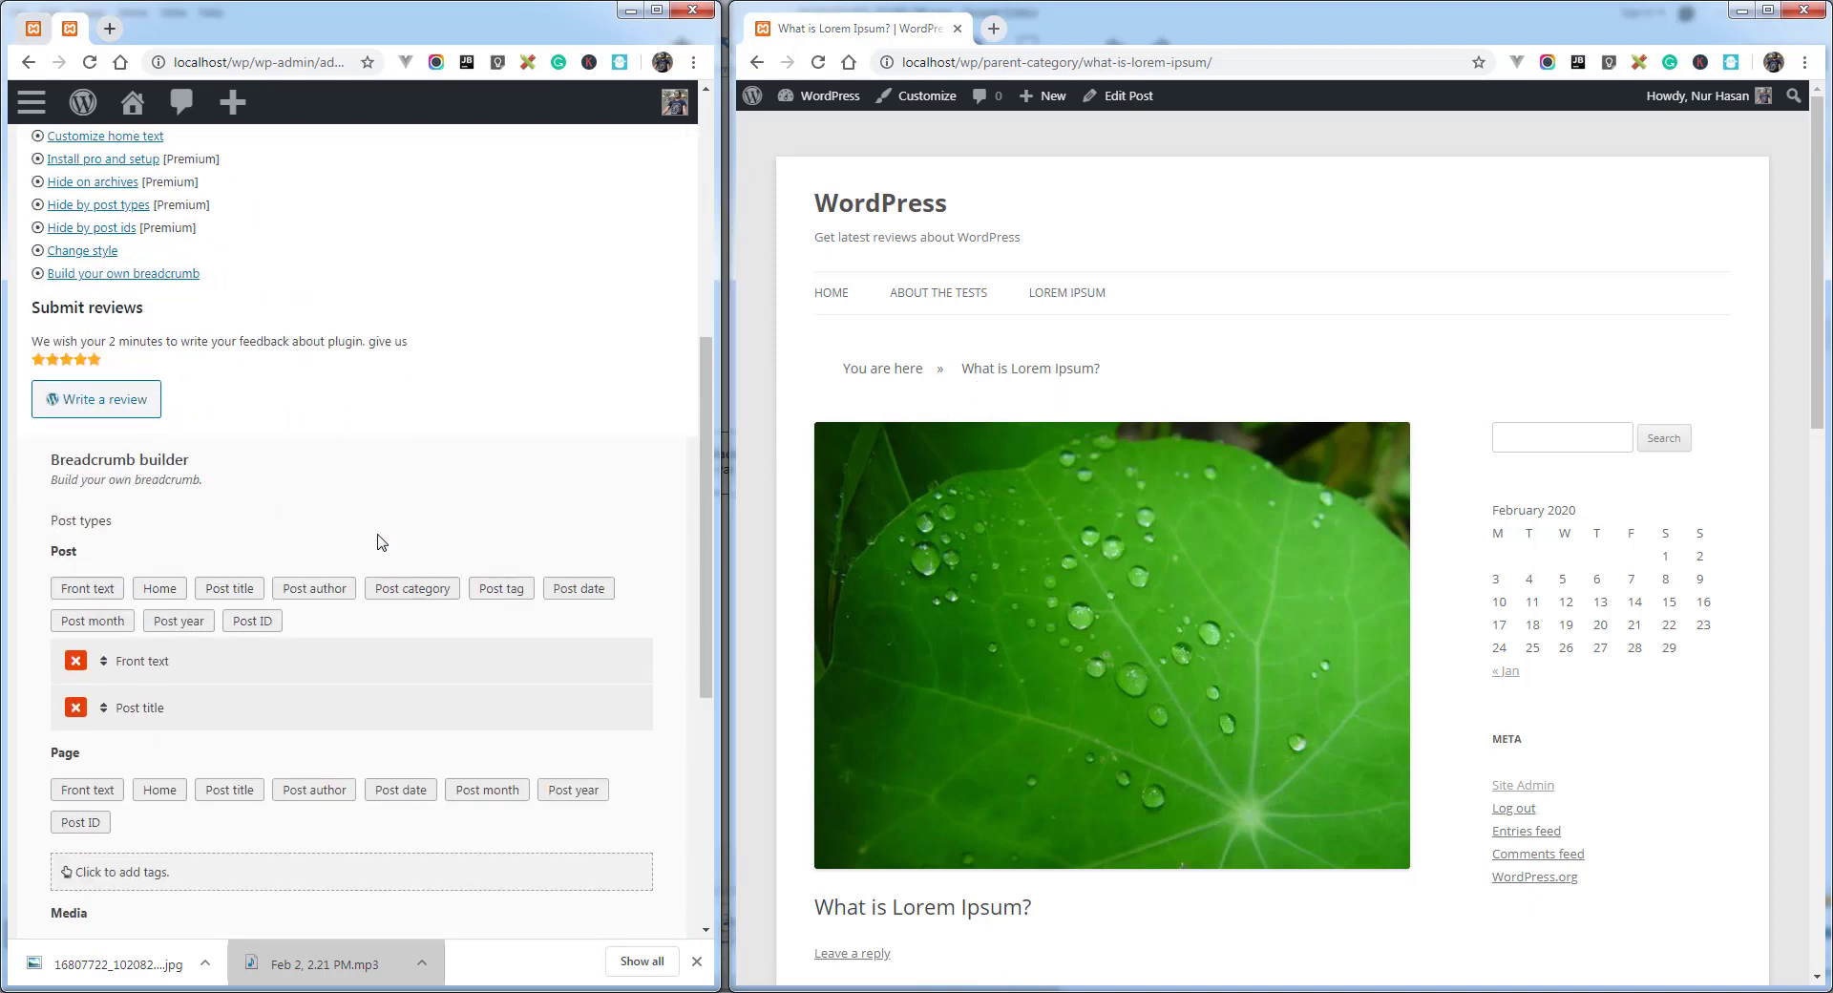
pyautogui.scroll(-2, 354, 563)
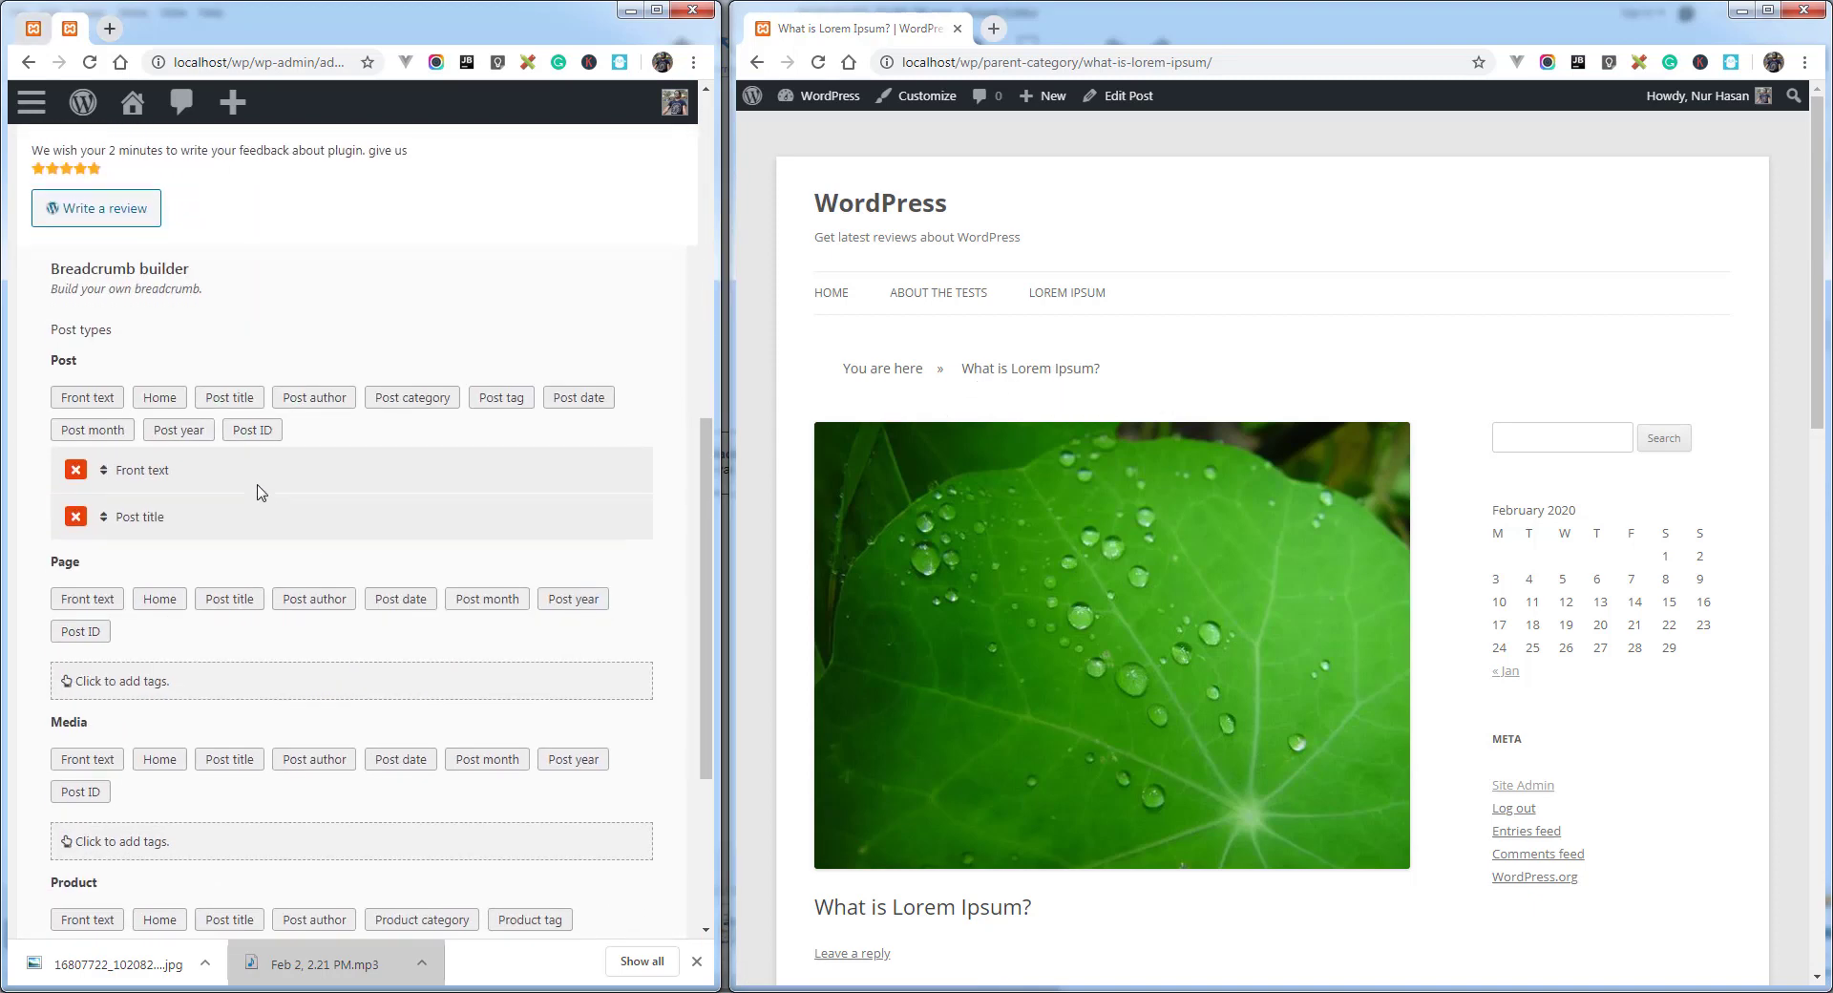
pyautogui.click(315, 398)
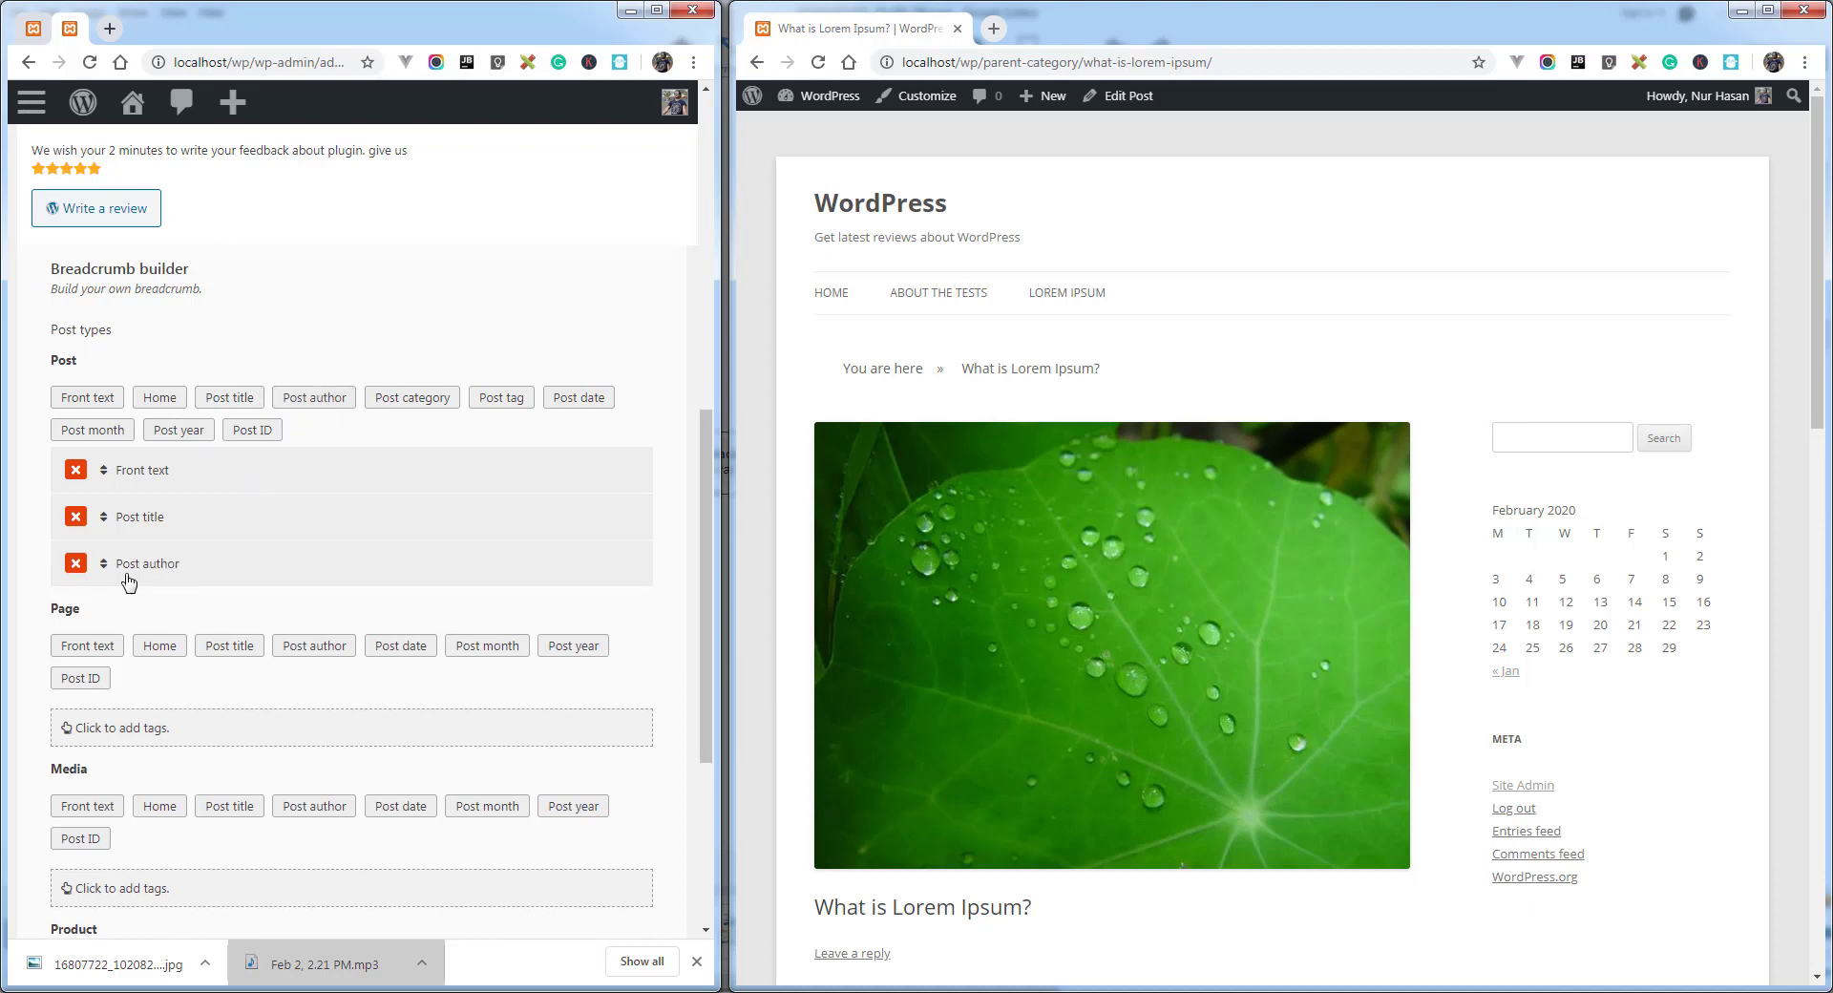
pyautogui.moveTo(105, 564); pyautogui.dragTo(105, 514)
pyautogui.scroll(-4, 160, 572)
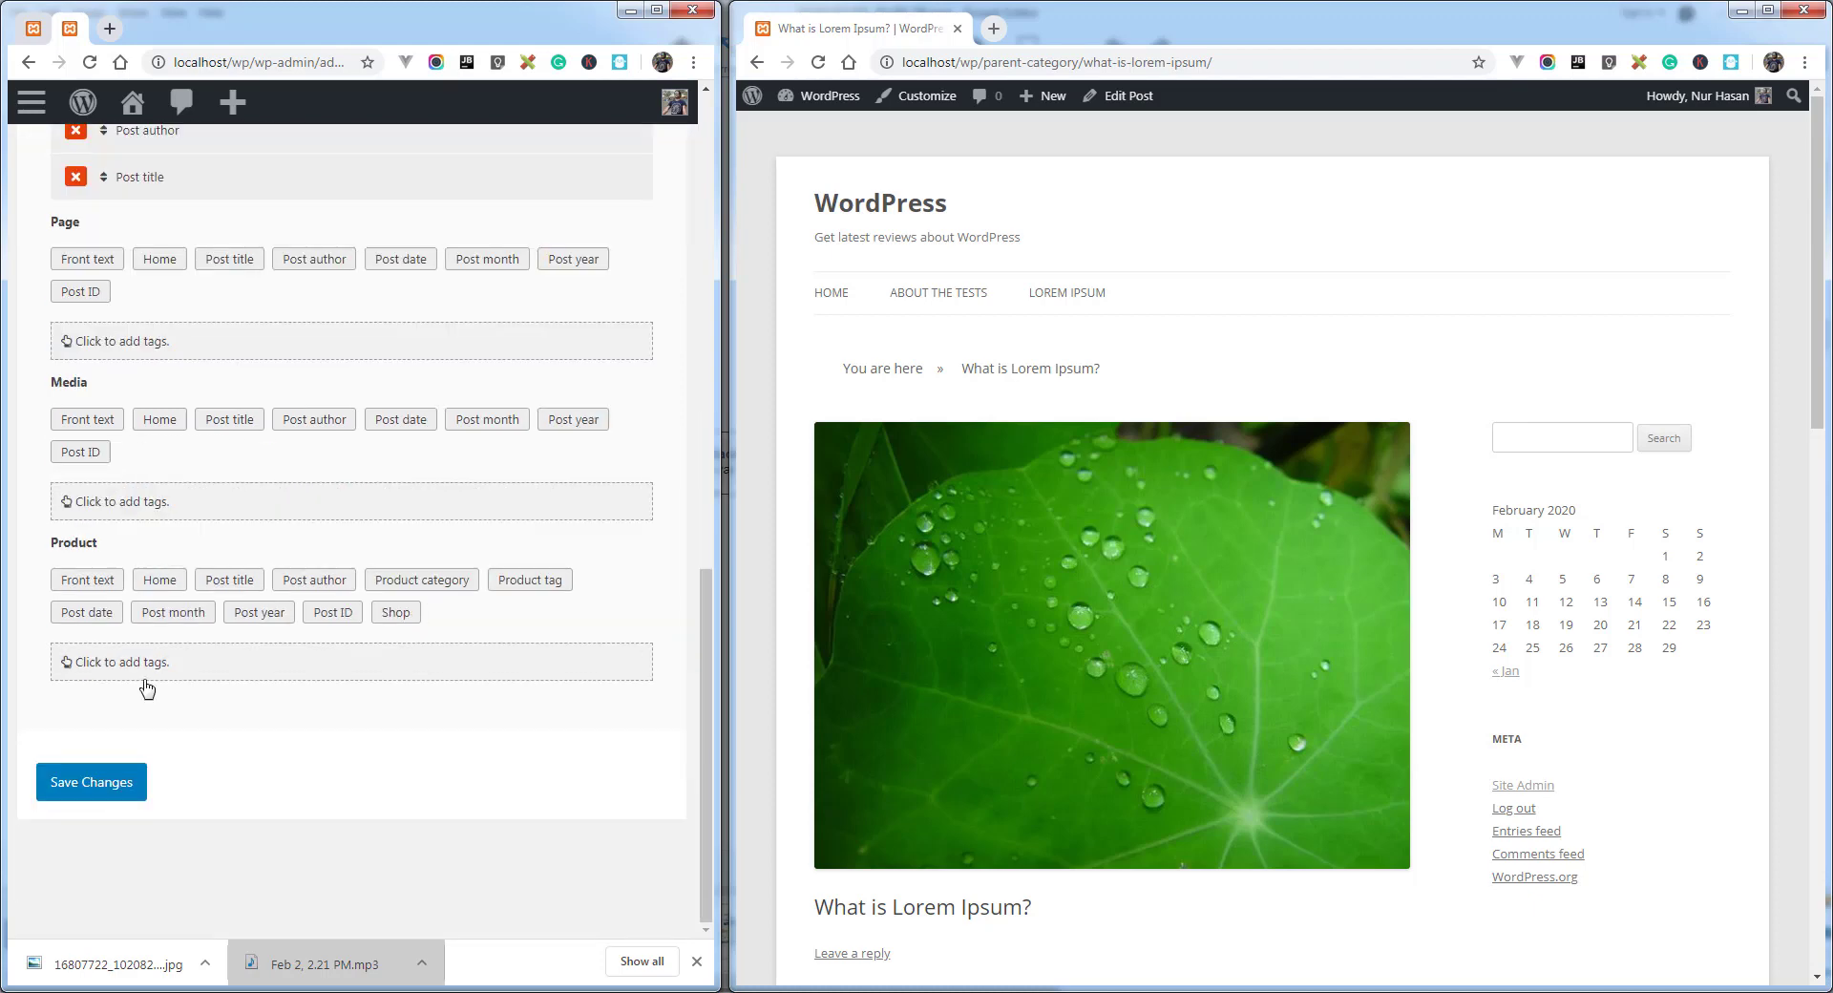
pyautogui.click(109, 786)
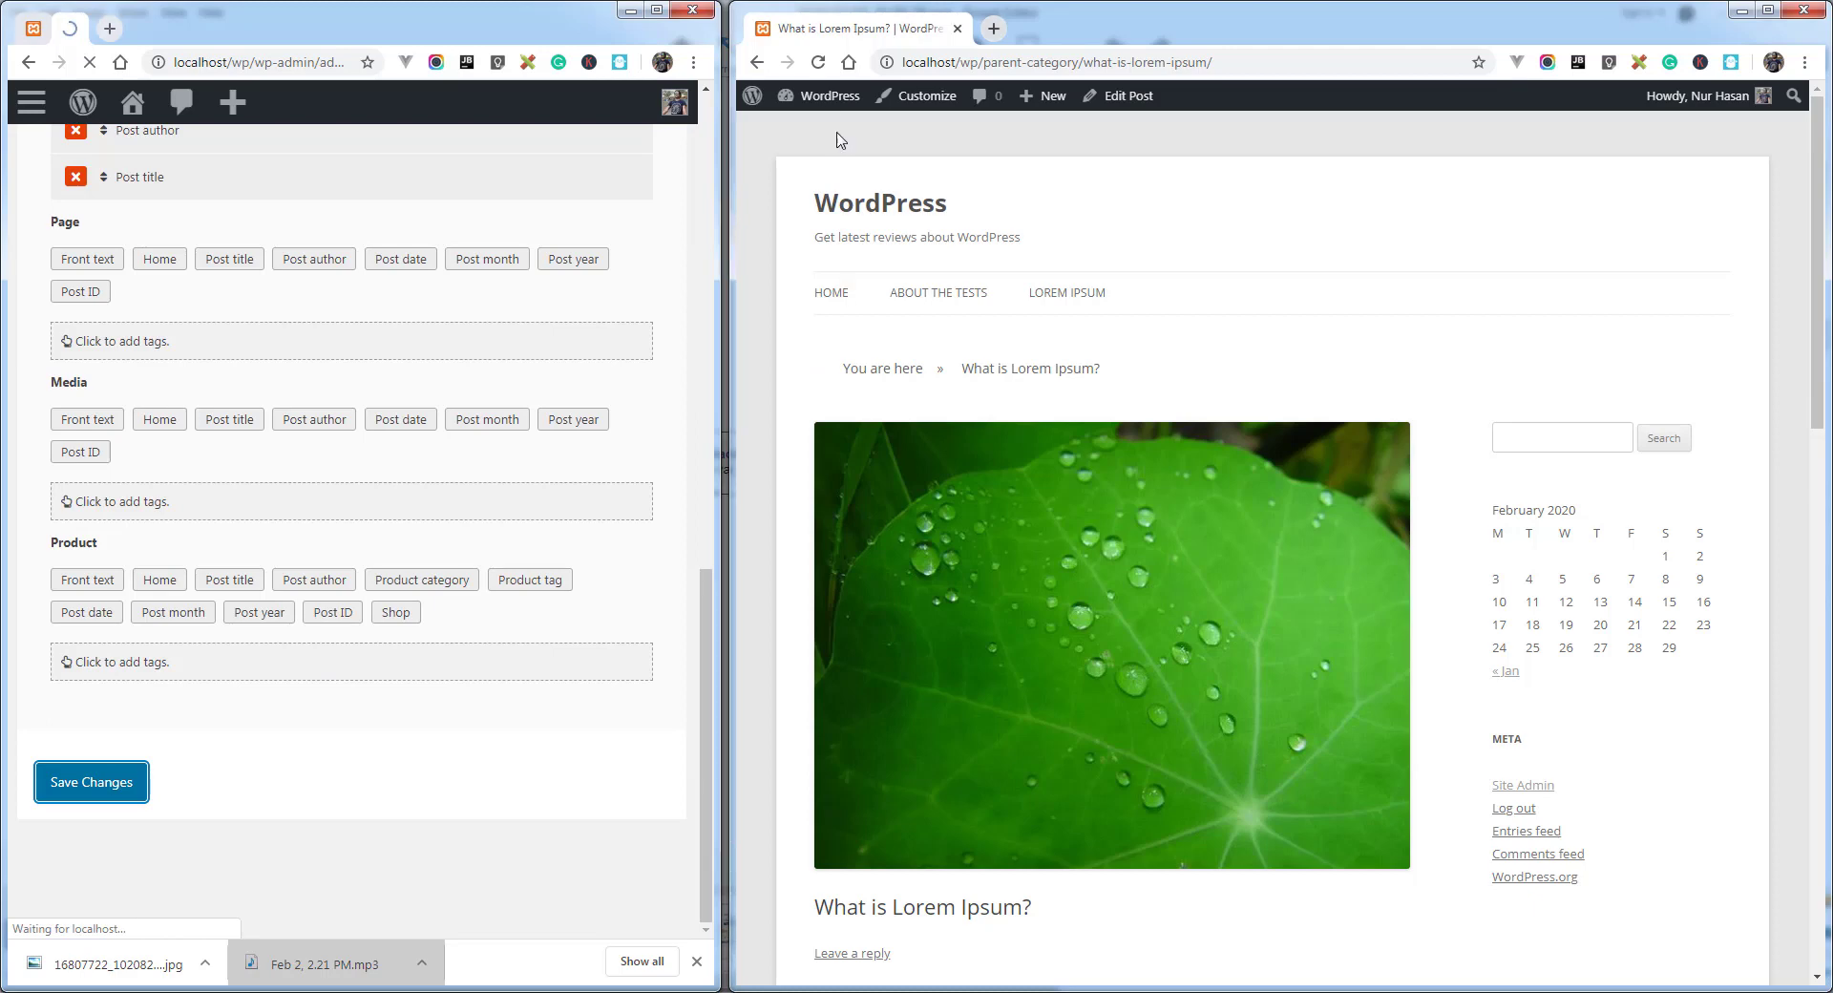
pyautogui.click(818, 63)
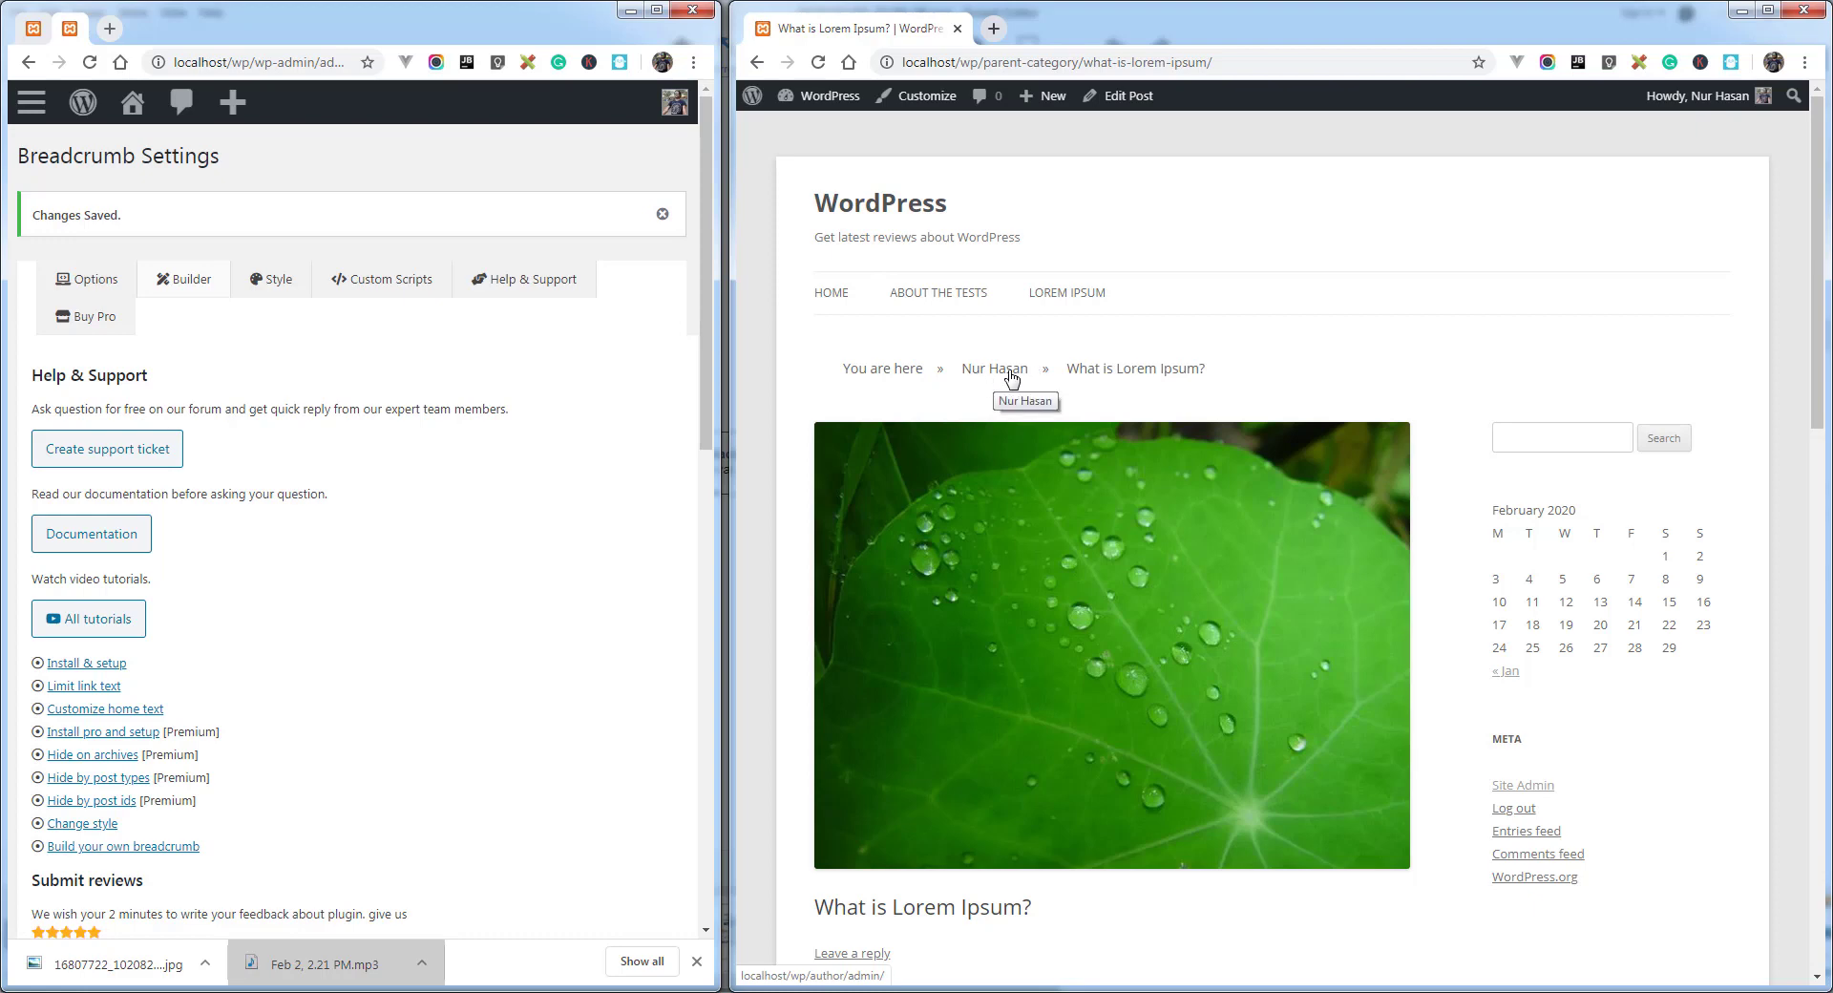
# Step: Insert the Post category tag between Post author and Post title in the Post breadcrumb, saving and reloading the post page
pyautogui.scroll(-5, 278, 467)
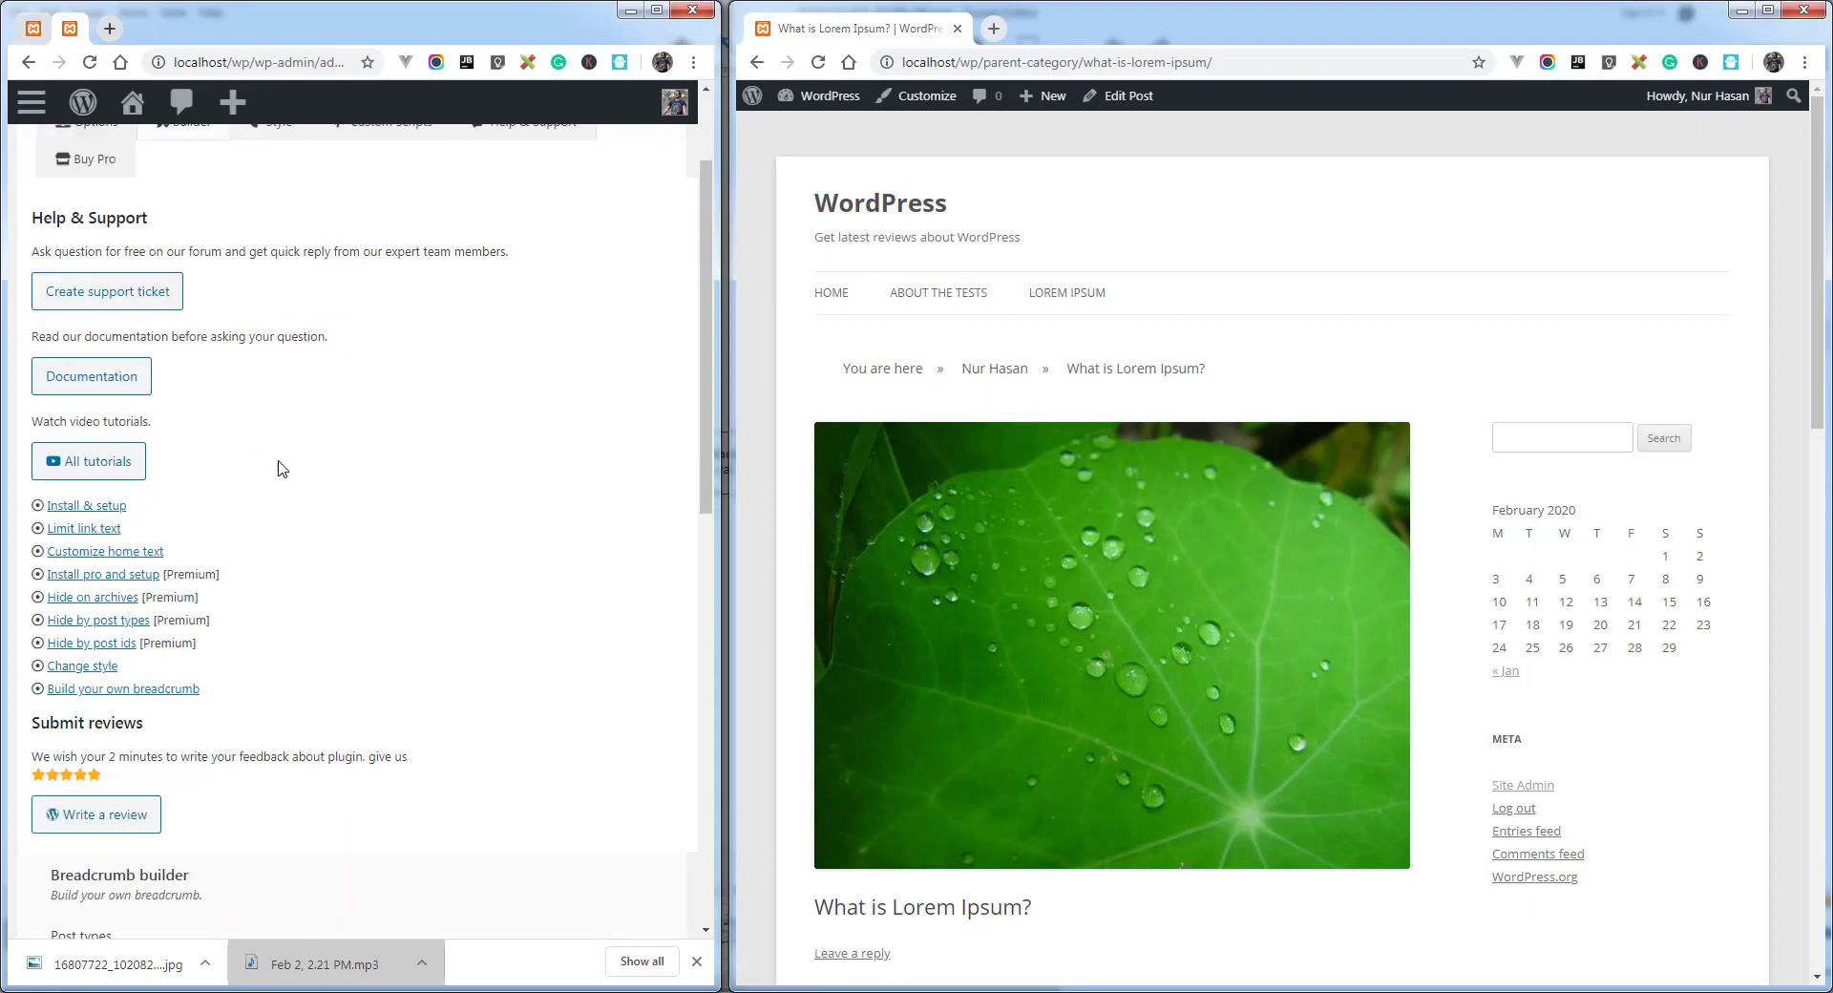
pyautogui.scroll(-1, 281, 468)
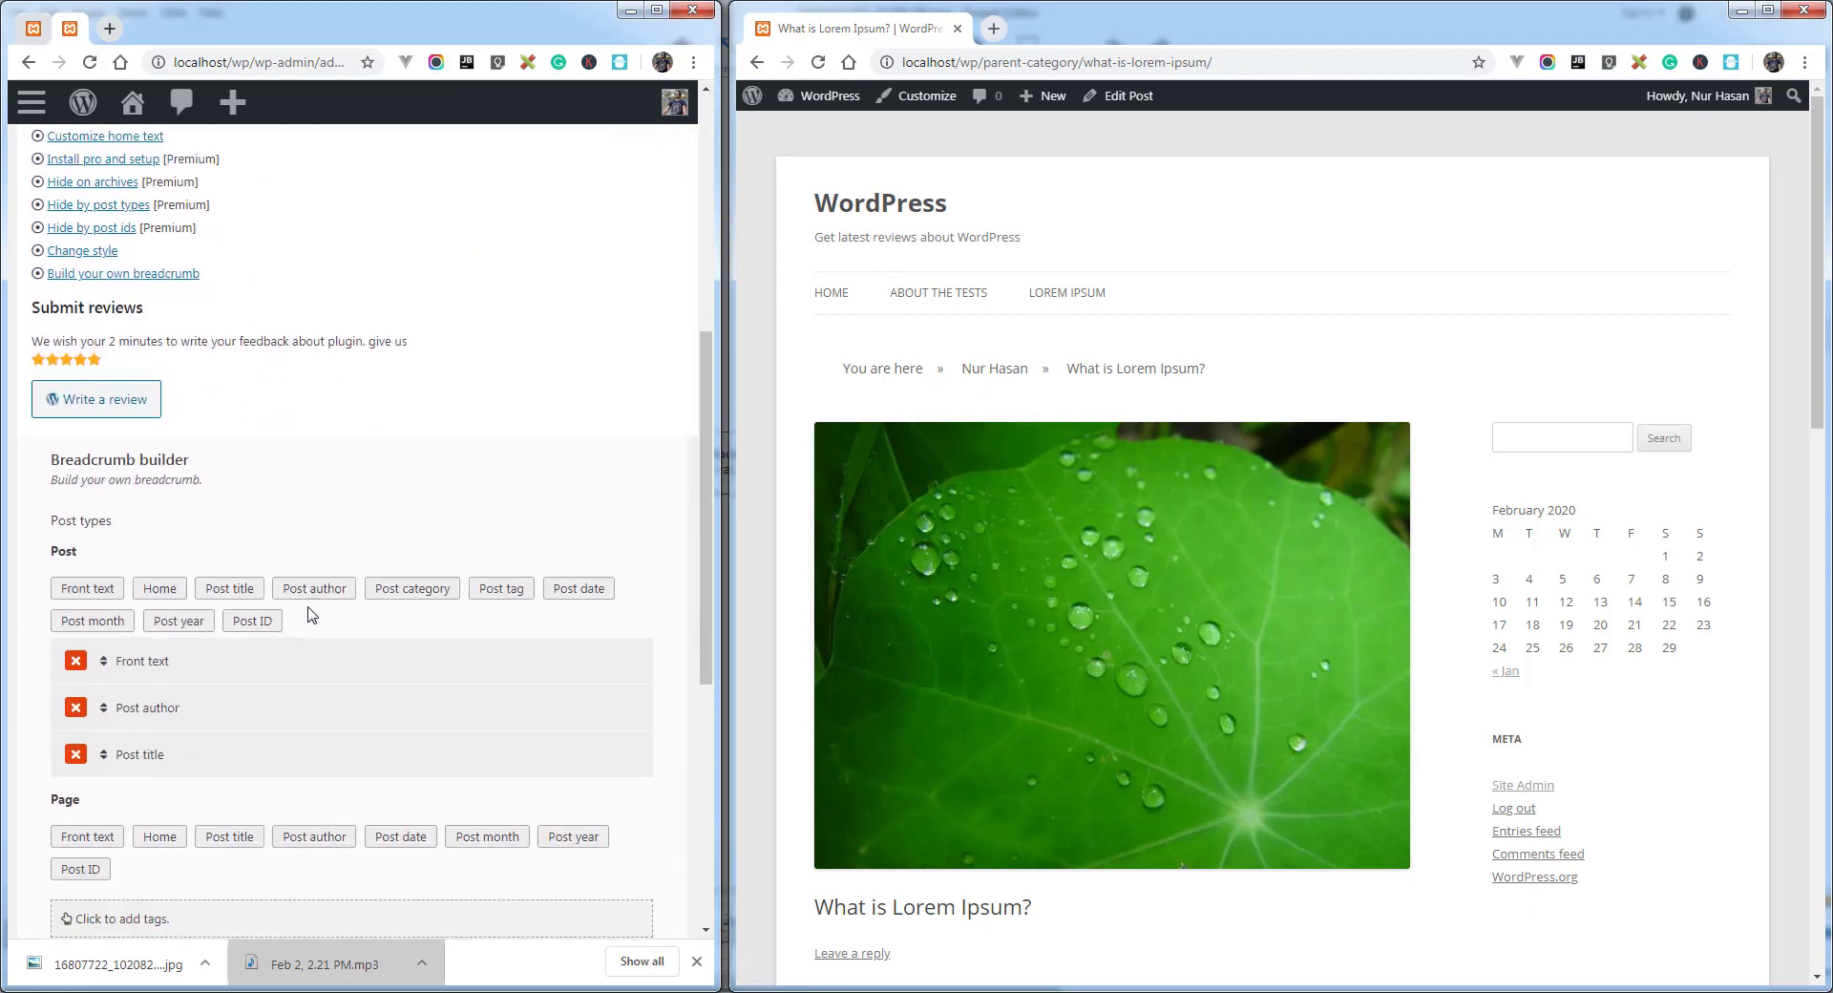
pyautogui.click(409, 593)
pyautogui.scroll(-2, 134, 749)
pyautogui.moveTo(103, 612); pyautogui.dragTo(105, 567)
pyautogui.scroll(-5, 122, 602)
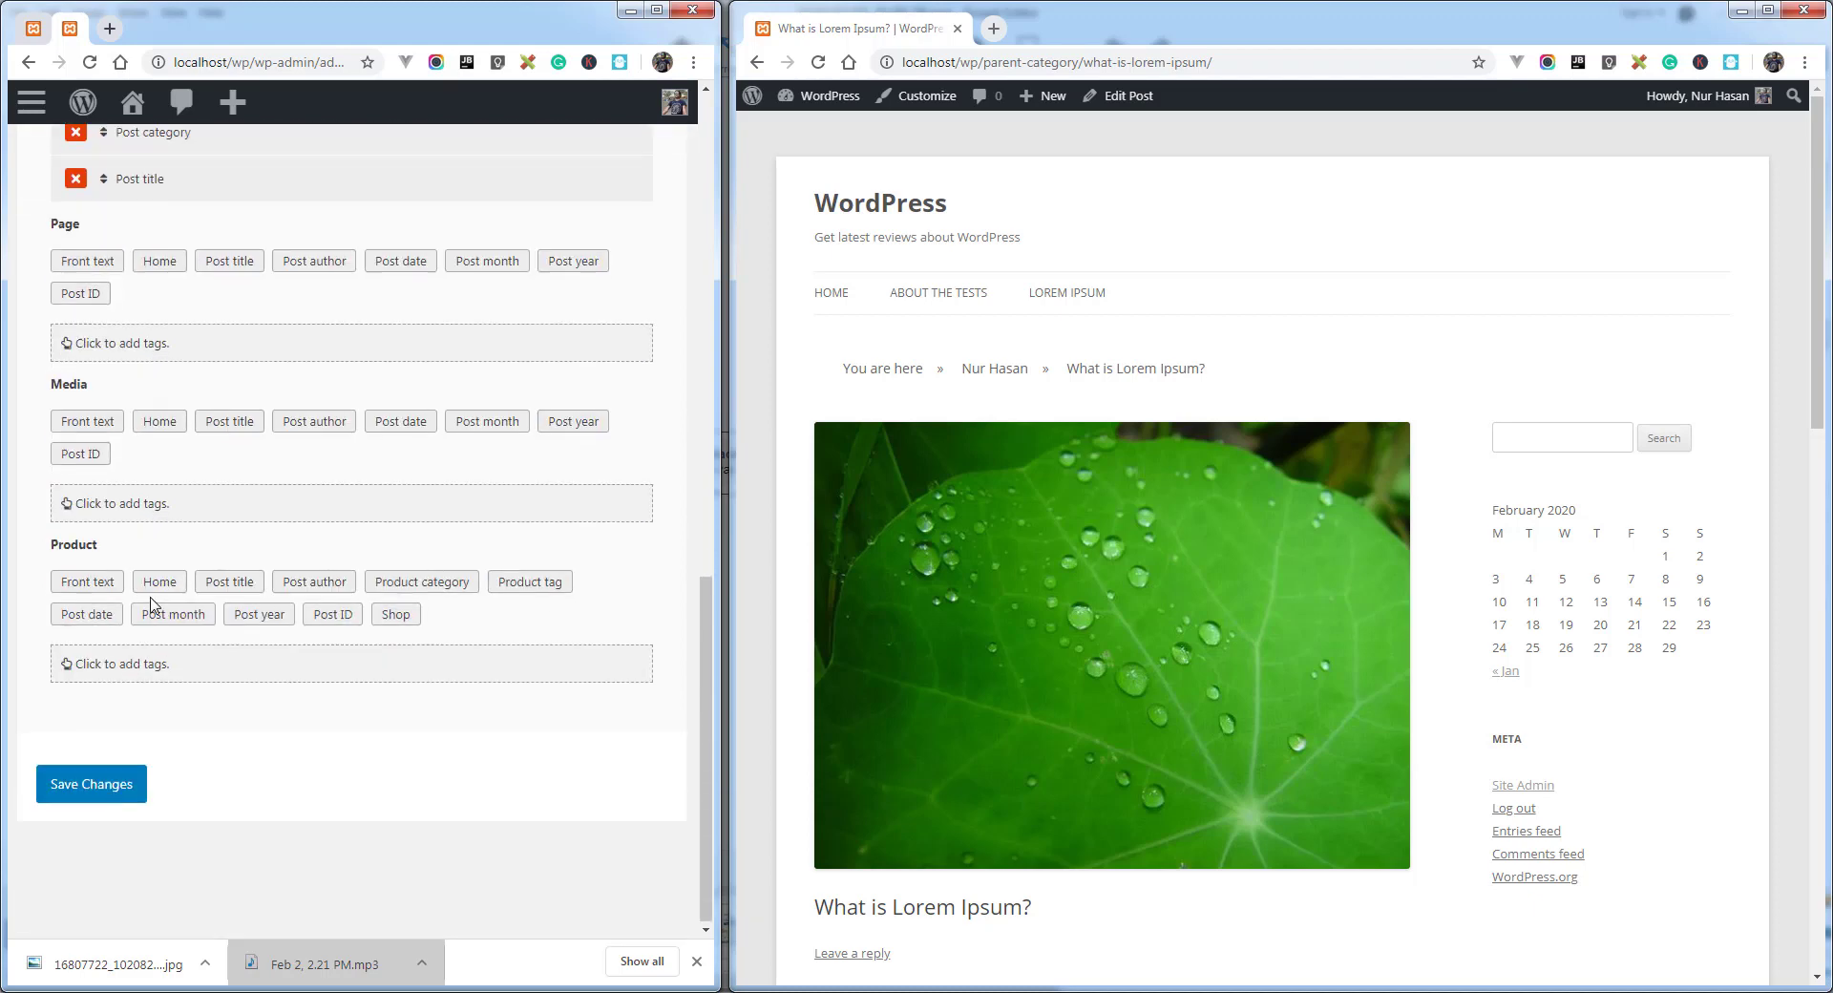
pyautogui.click(94, 784)
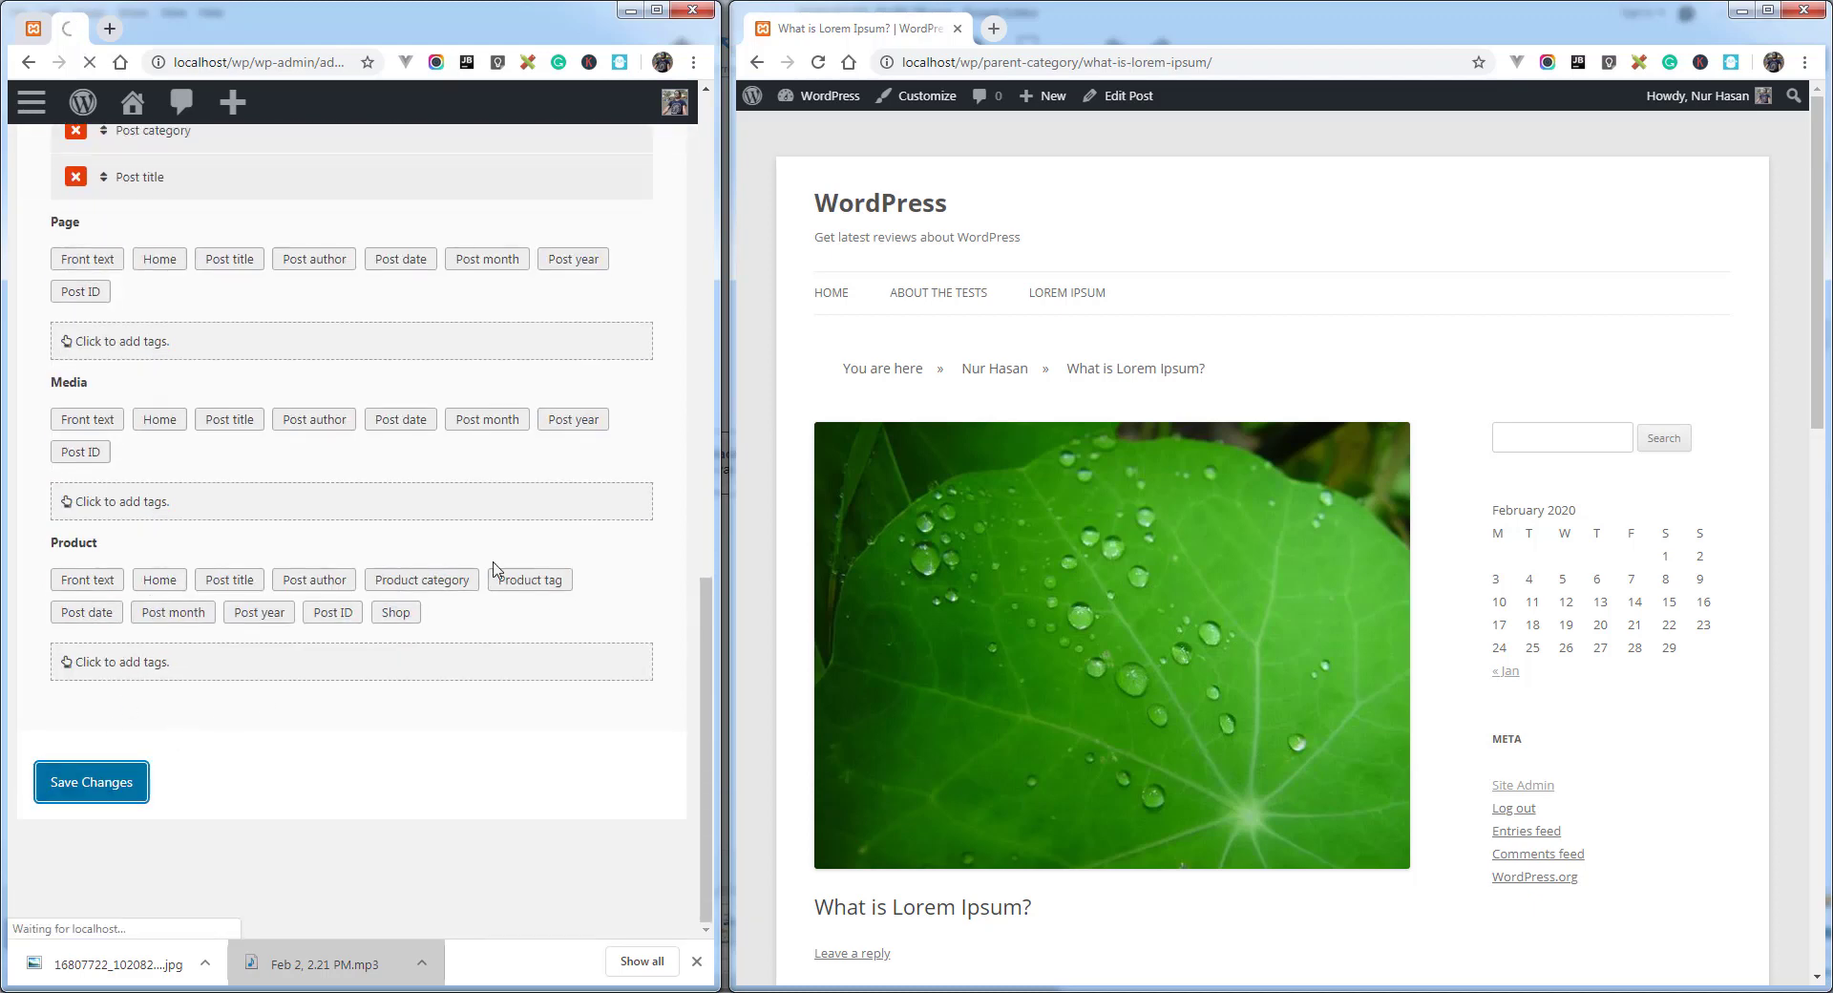
pyautogui.click(818, 62)
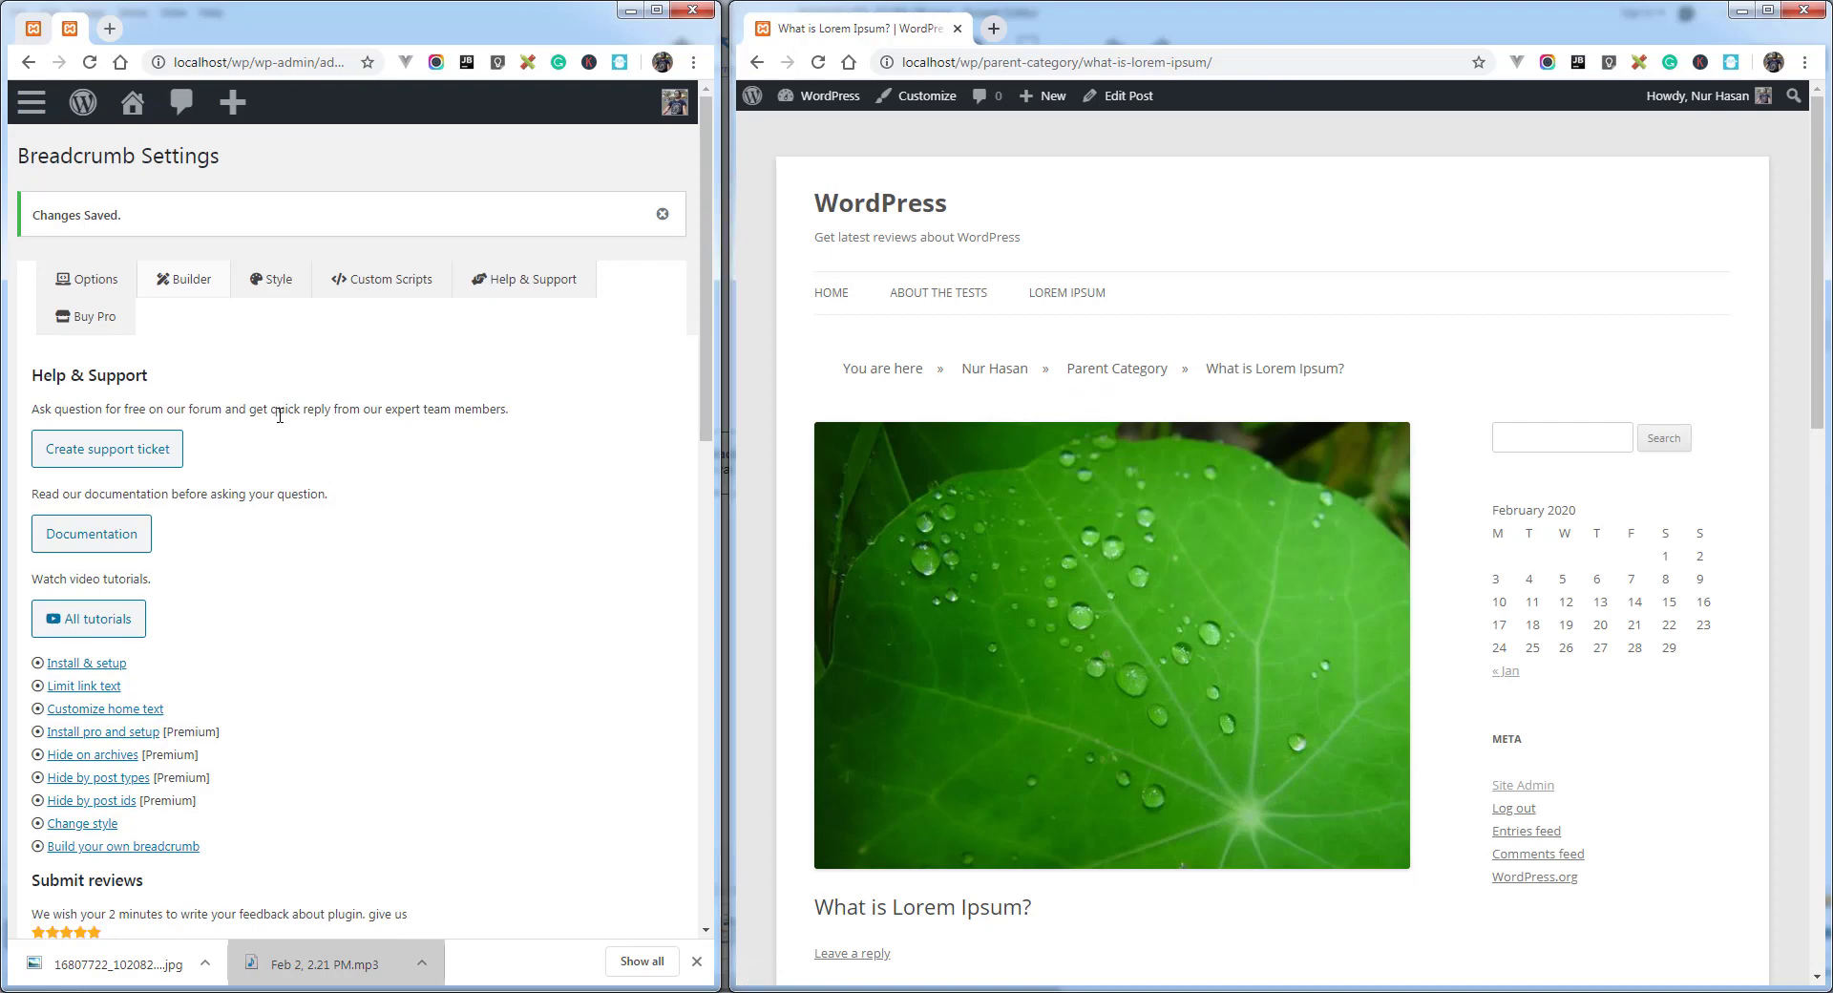
# Step: Insert the Home tag between Front text and Post author in the Post breadcrumb, saving and reloading the post page
pyautogui.scroll(-3, 294, 479)
pyautogui.scroll(-4, 287, 496)
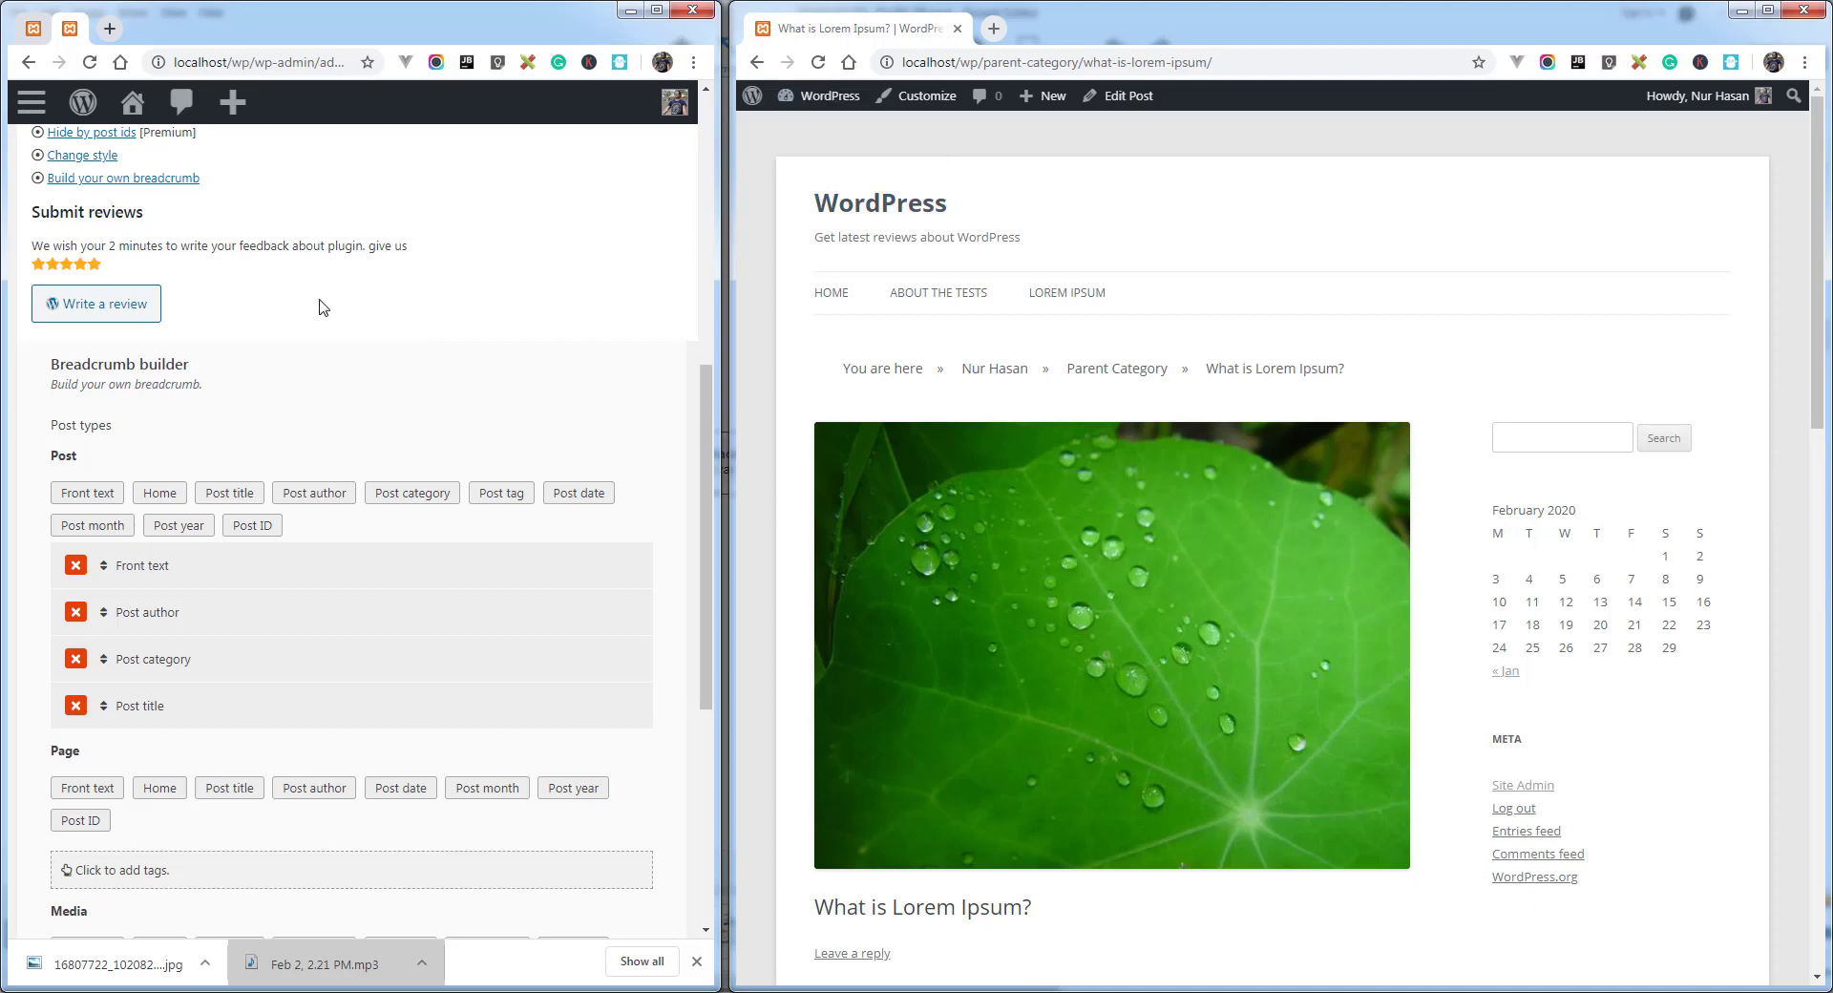
pyautogui.scroll(7, 333, 341)
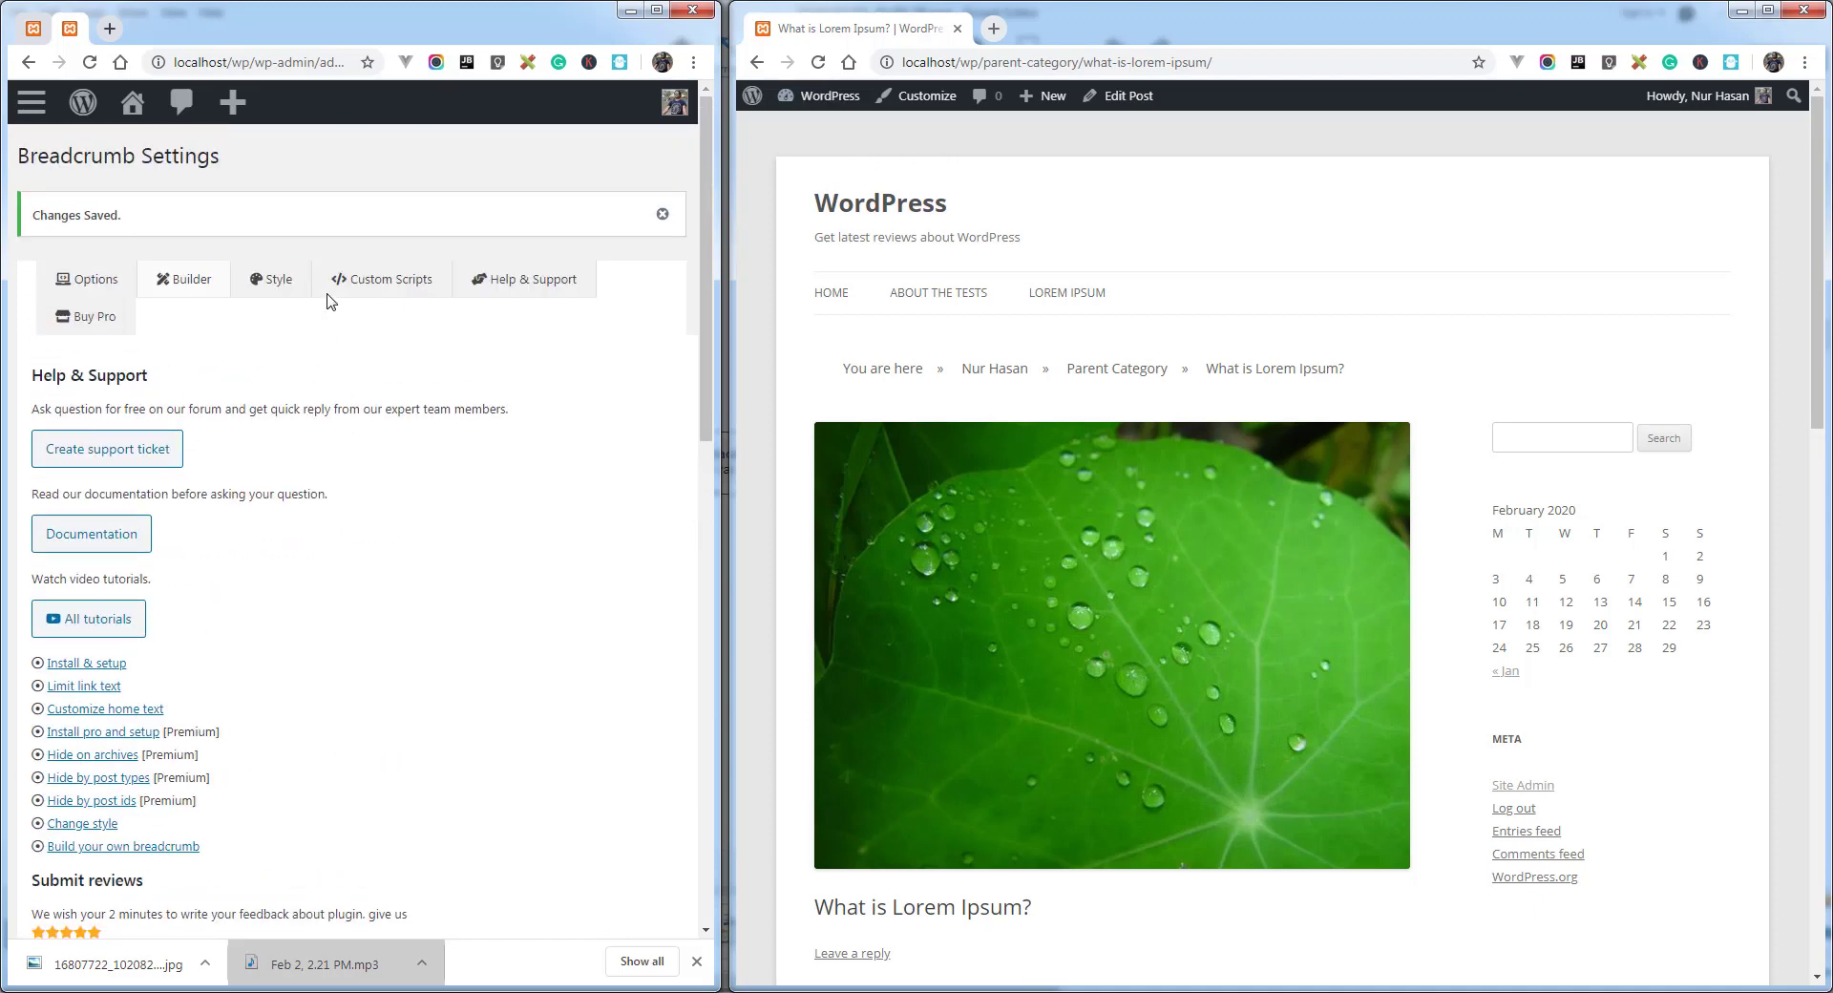
pyautogui.scroll(-8, 380, 426)
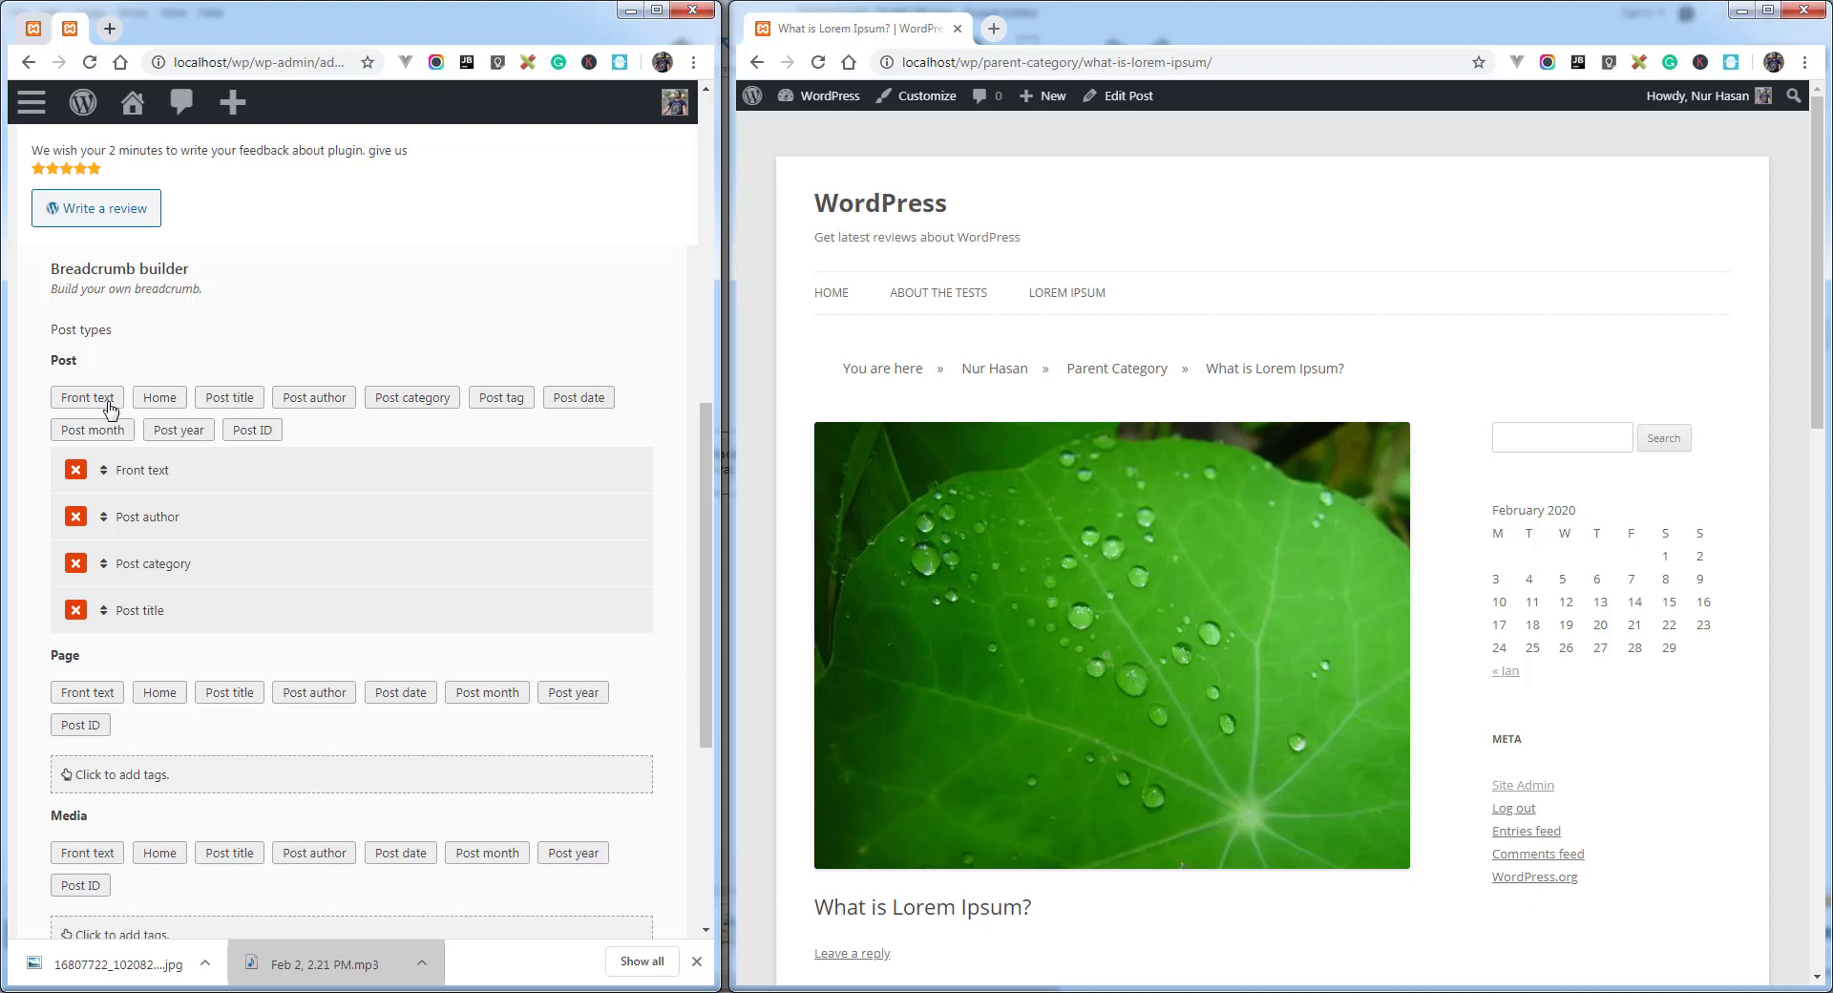
pyautogui.click(160, 398)
pyautogui.moveTo(105, 670); pyautogui.dragTo(107, 515)
pyautogui.scroll(-3, 180, 580)
pyautogui.scroll(-2, 180, 580)
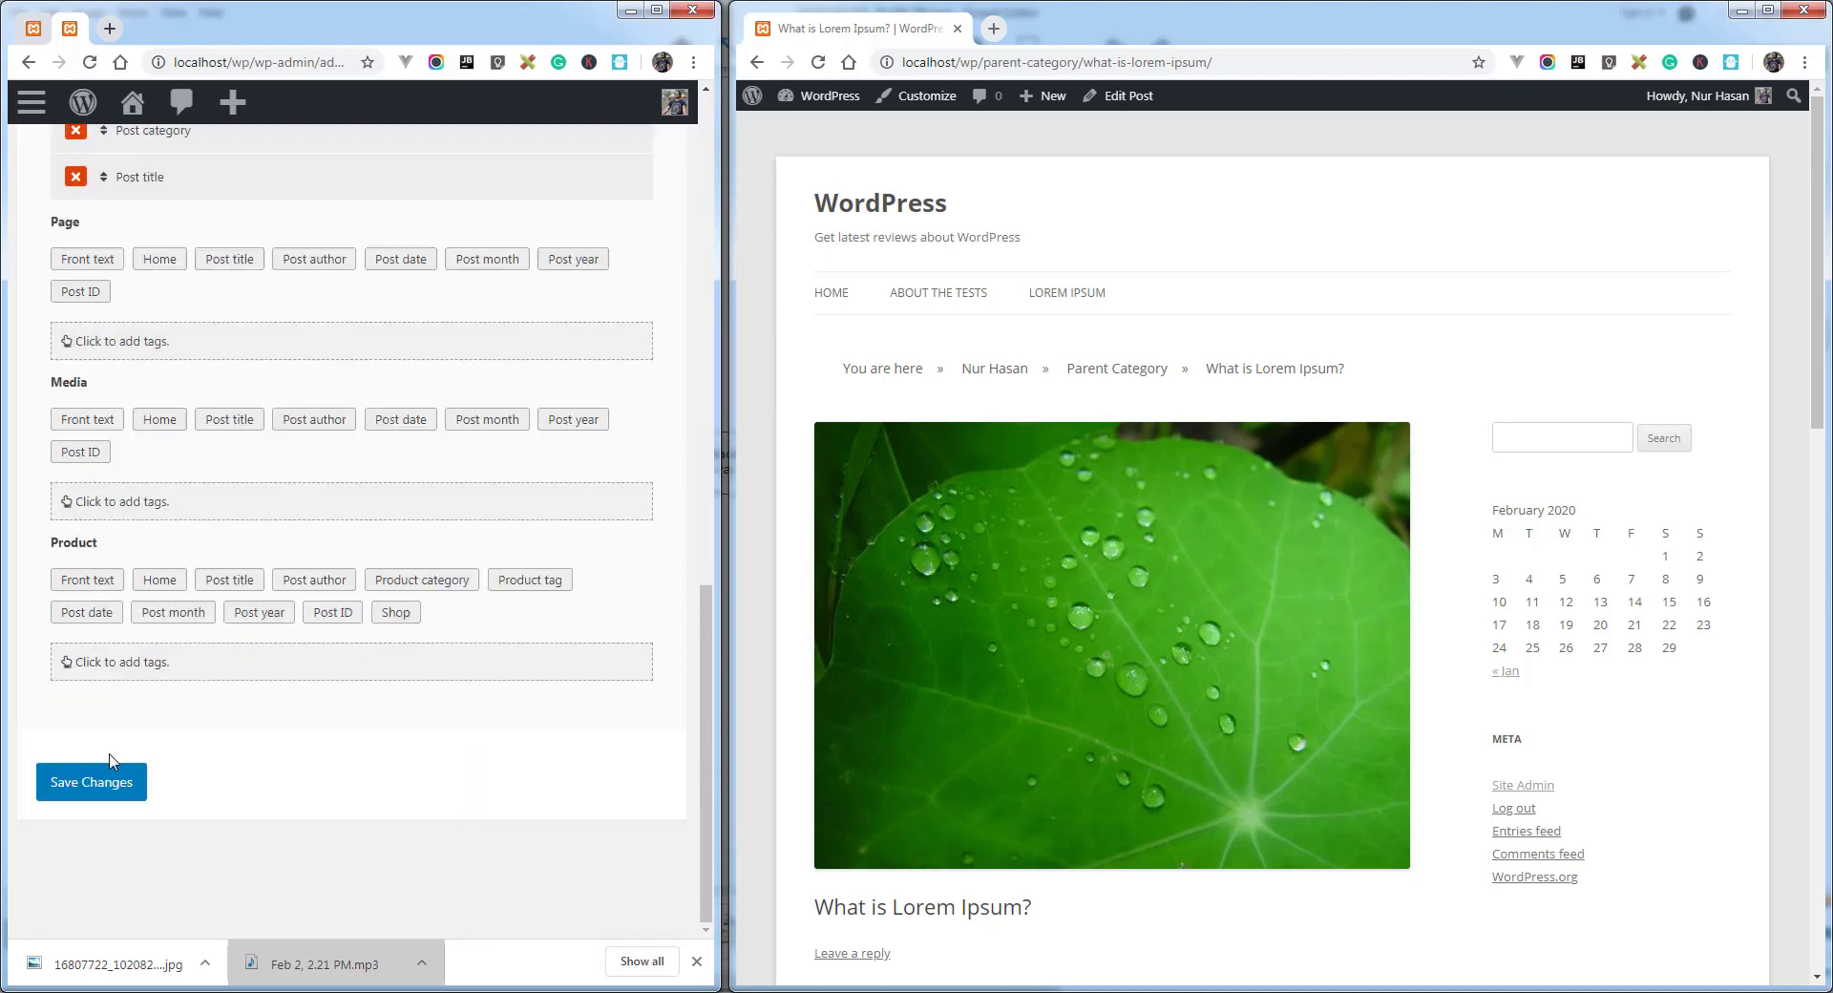
pyautogui.click(133, 775)
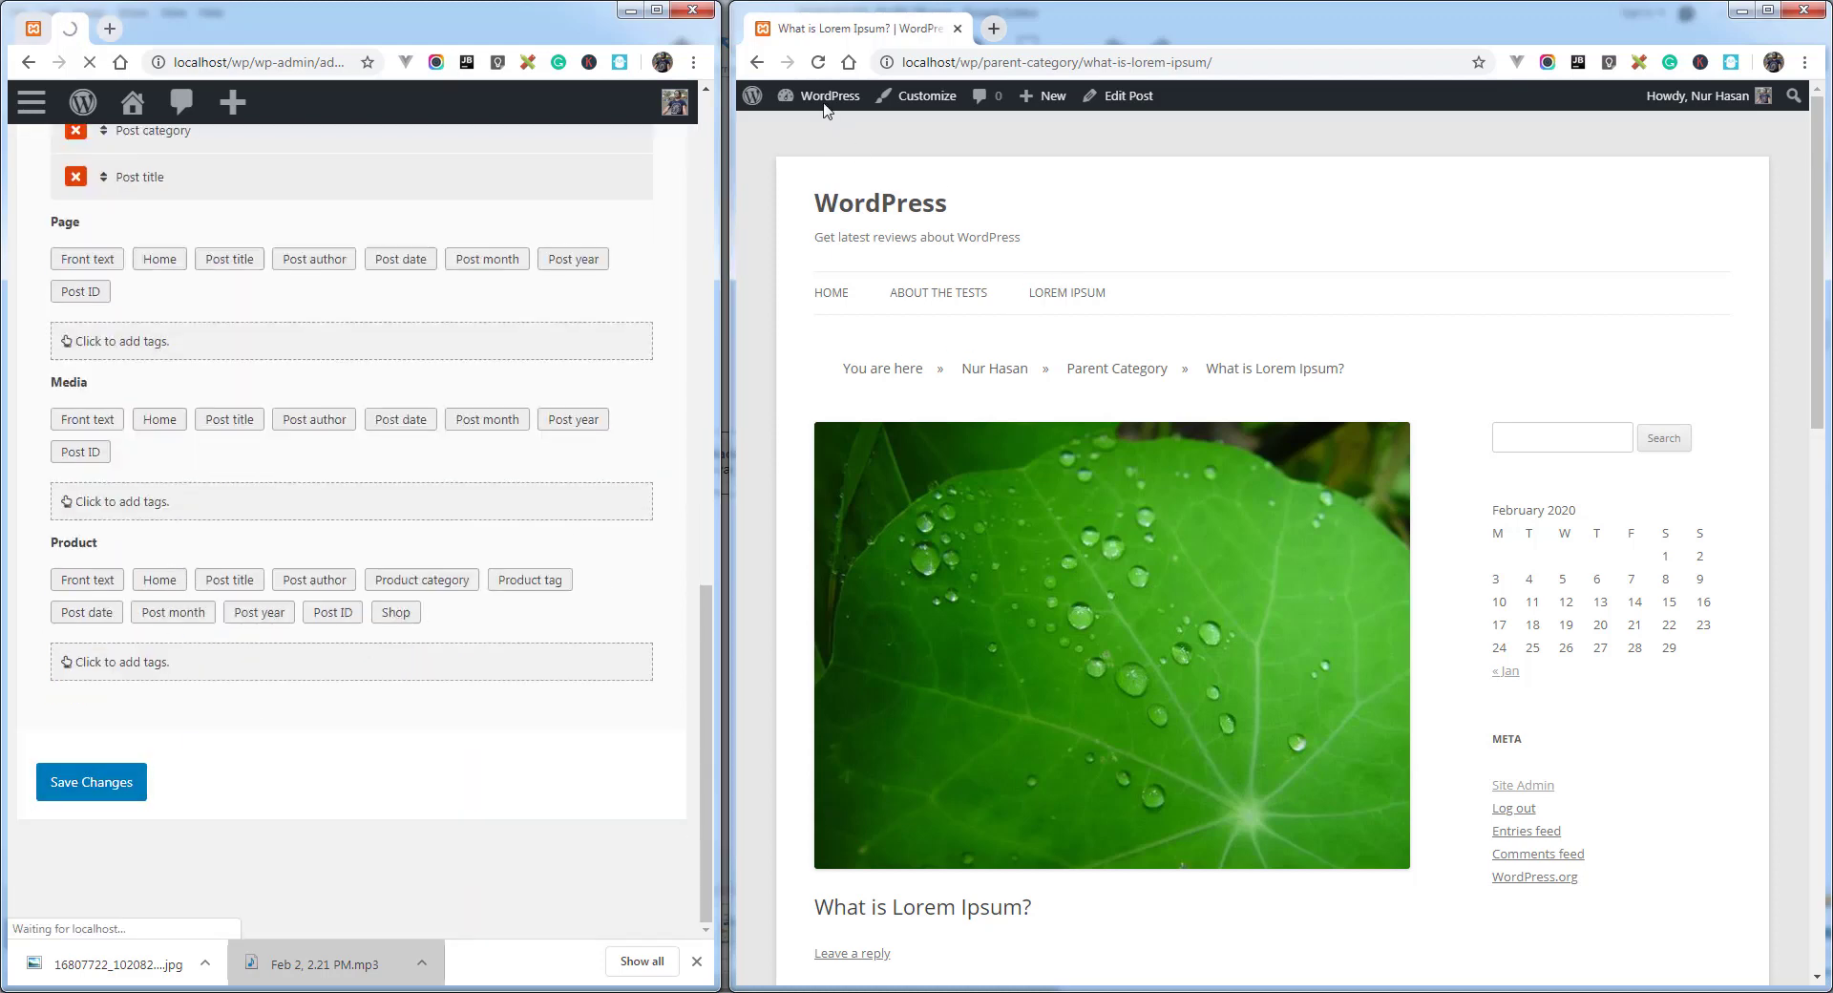
pyautogui.click(818, 62)
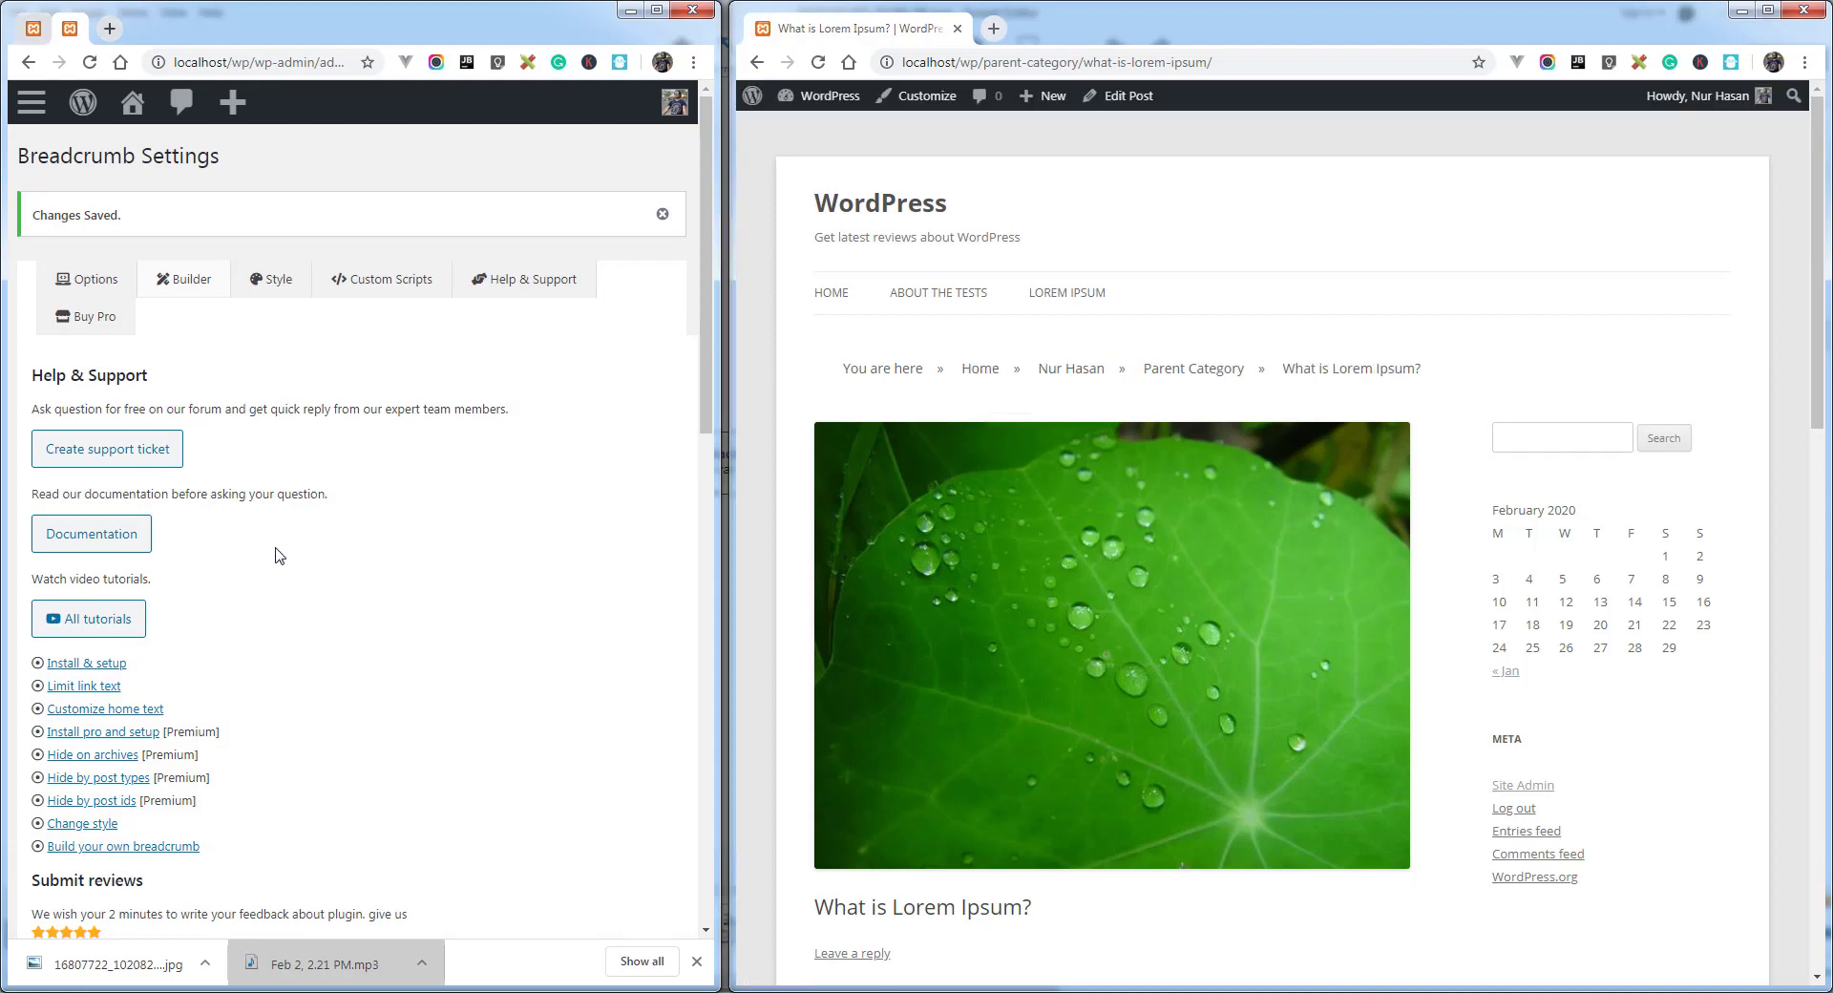
pyautogui.scroll(-6, 278, 556)
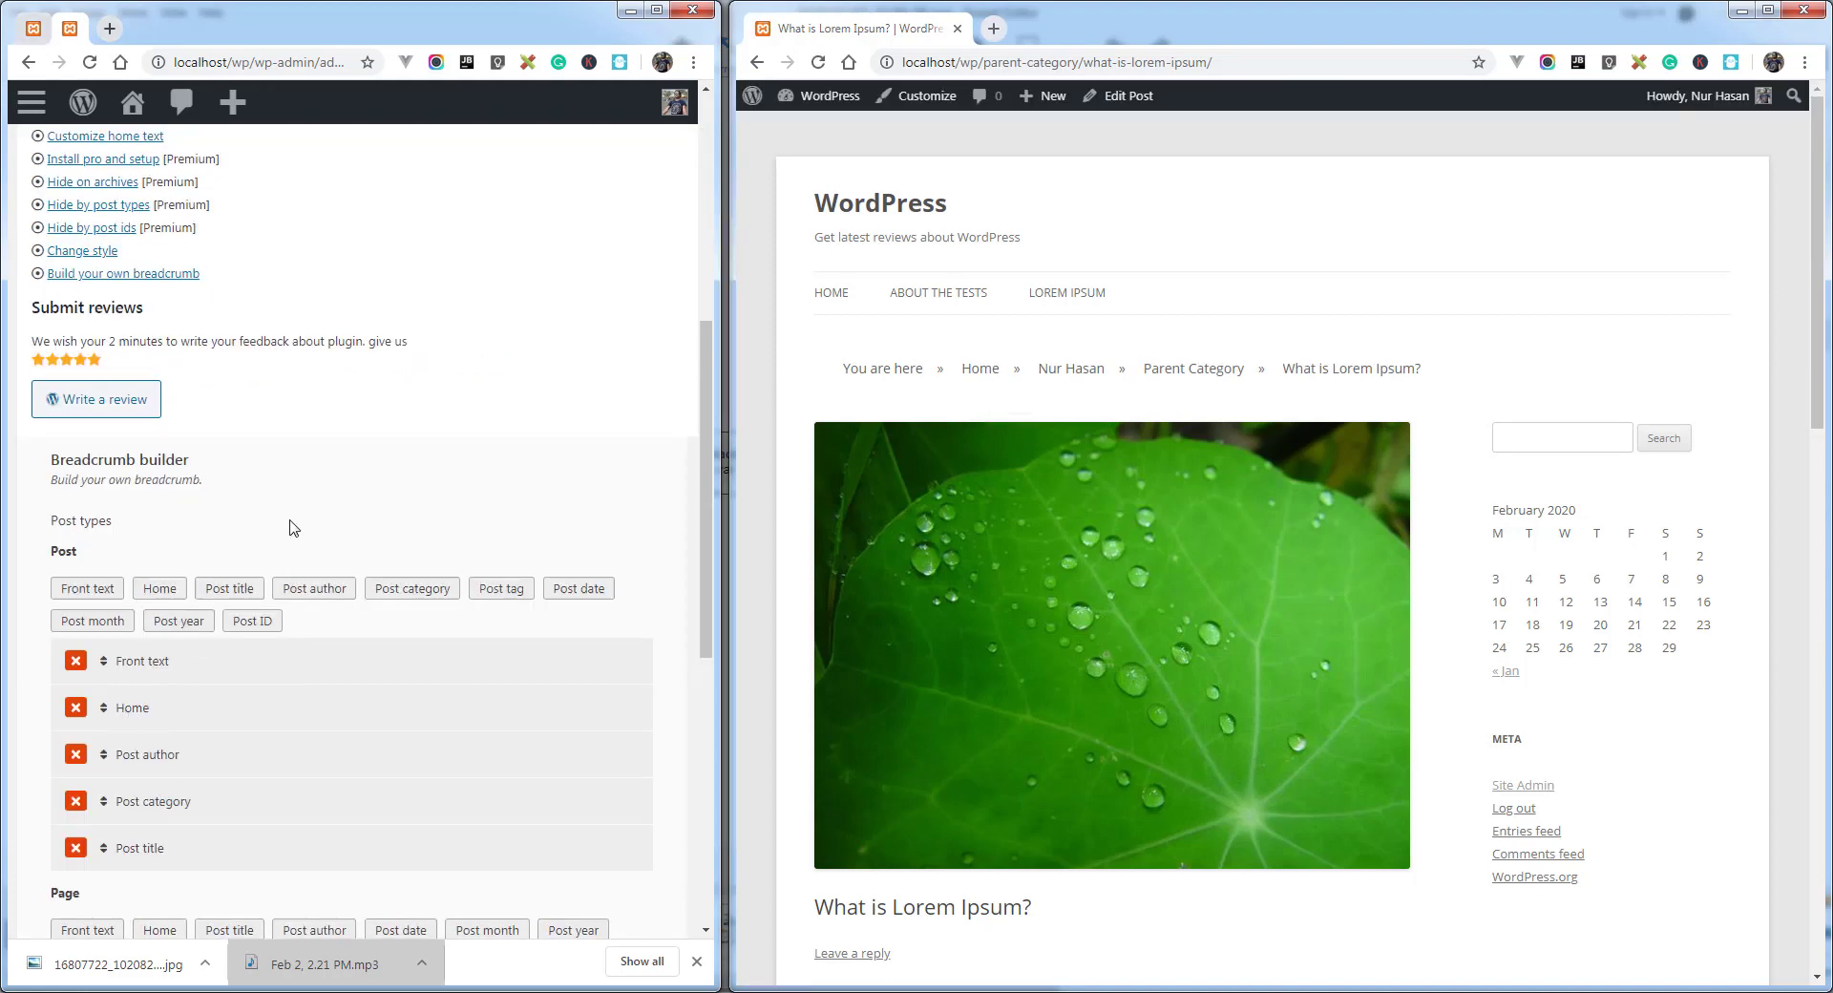
pyautogui.scroll(-5, 222, 596)
pyautogui.scroll(-2, 153, 706)
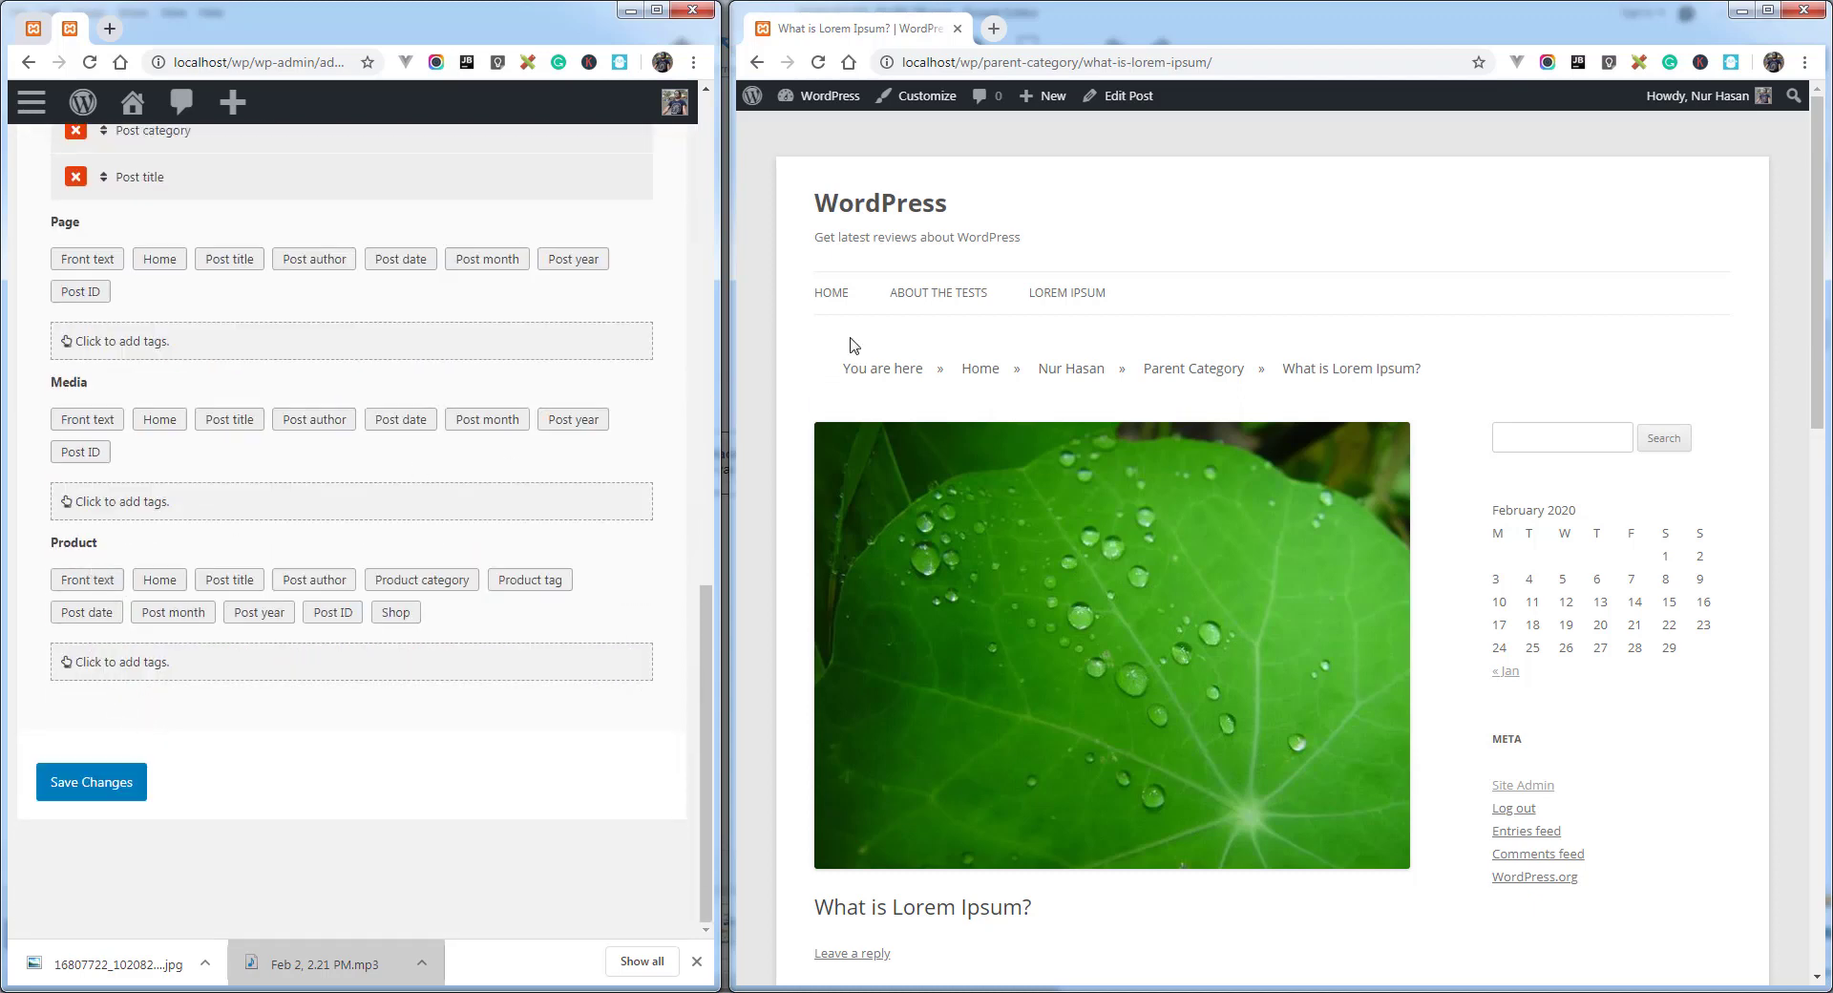
pyautogui.moveTo(821, 95)
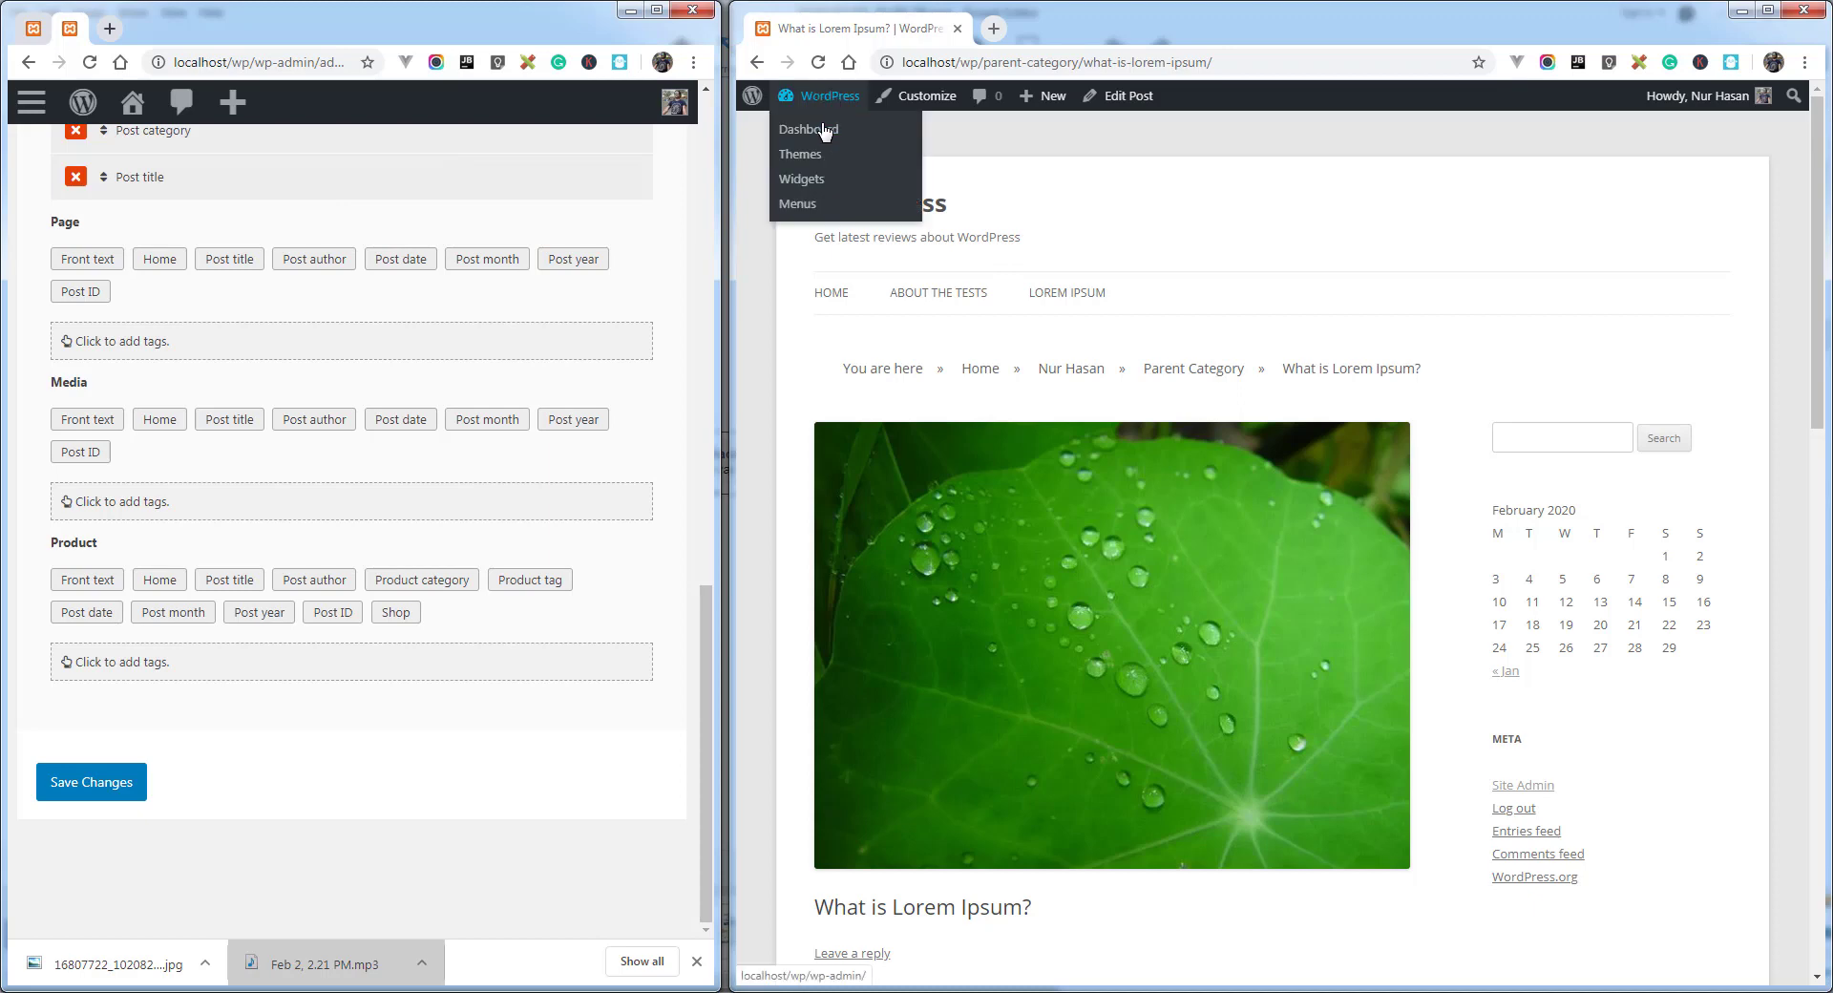
# Step: Open the Beanie with Logo product page and add the Front text, Home and Post title tags to the Product breadcrumb, saving and reloading the page
pyautogui.middleClick(809, 129)
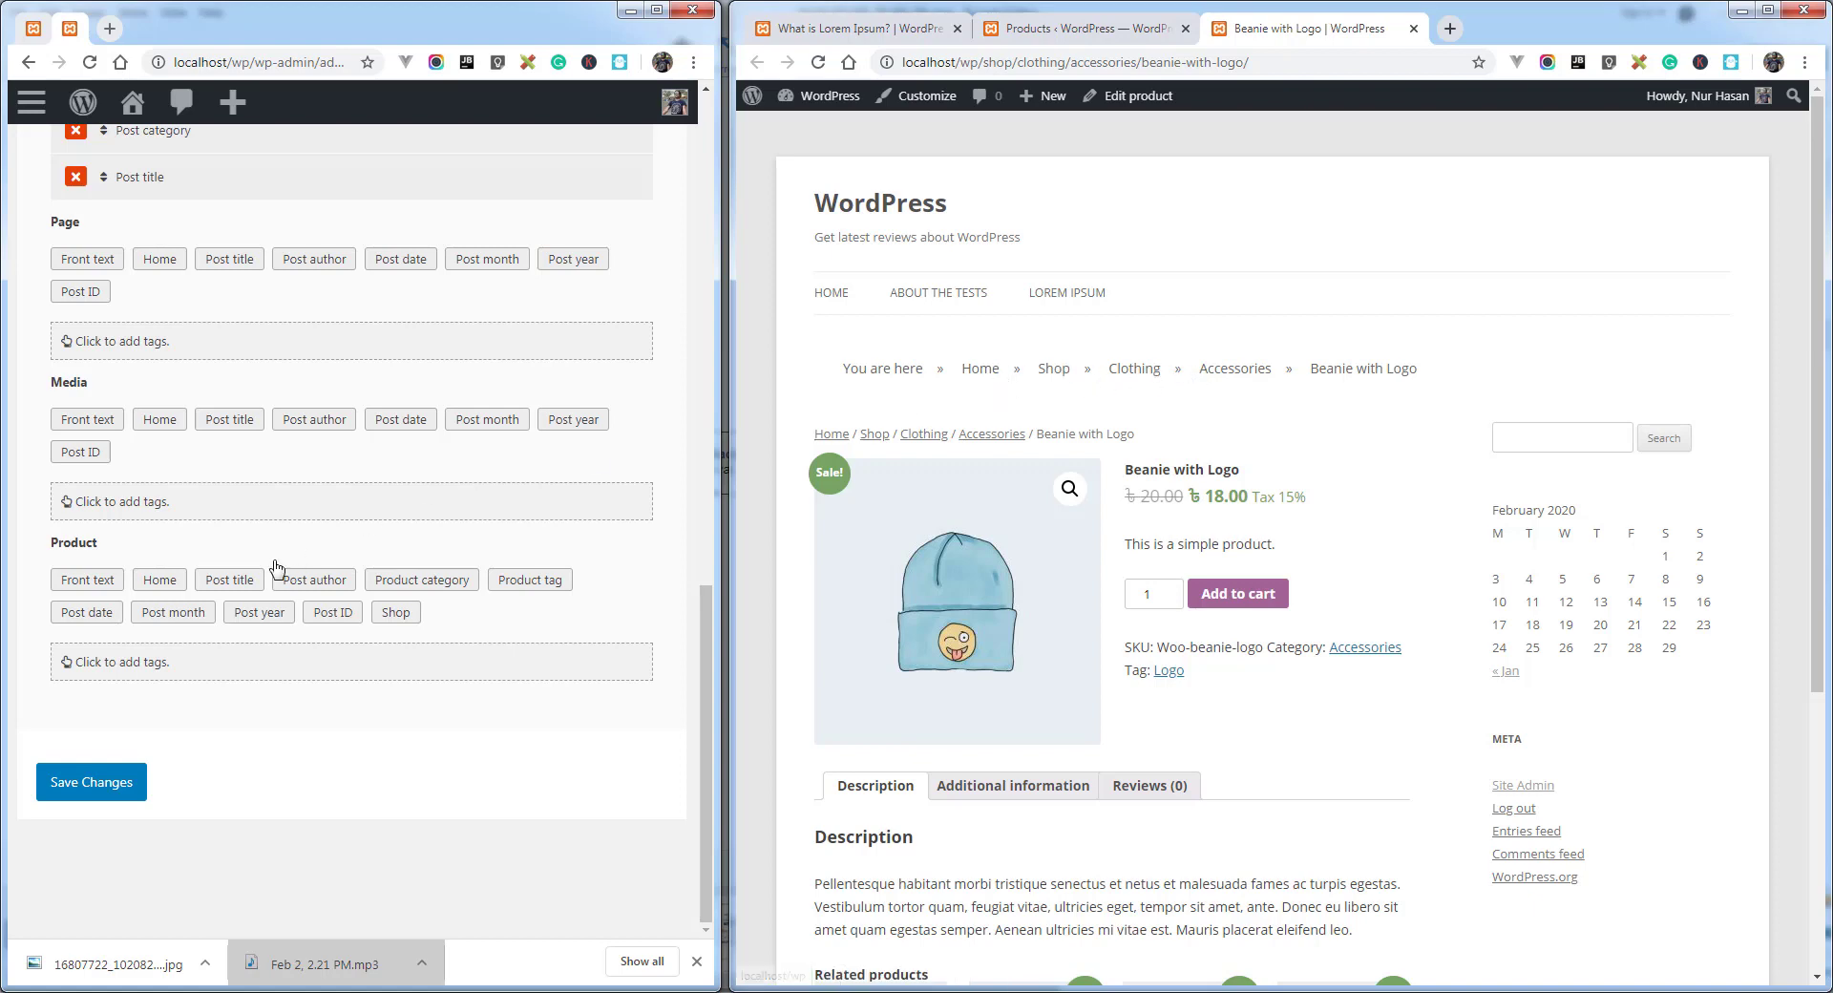
pyautogui.click(81, 587)
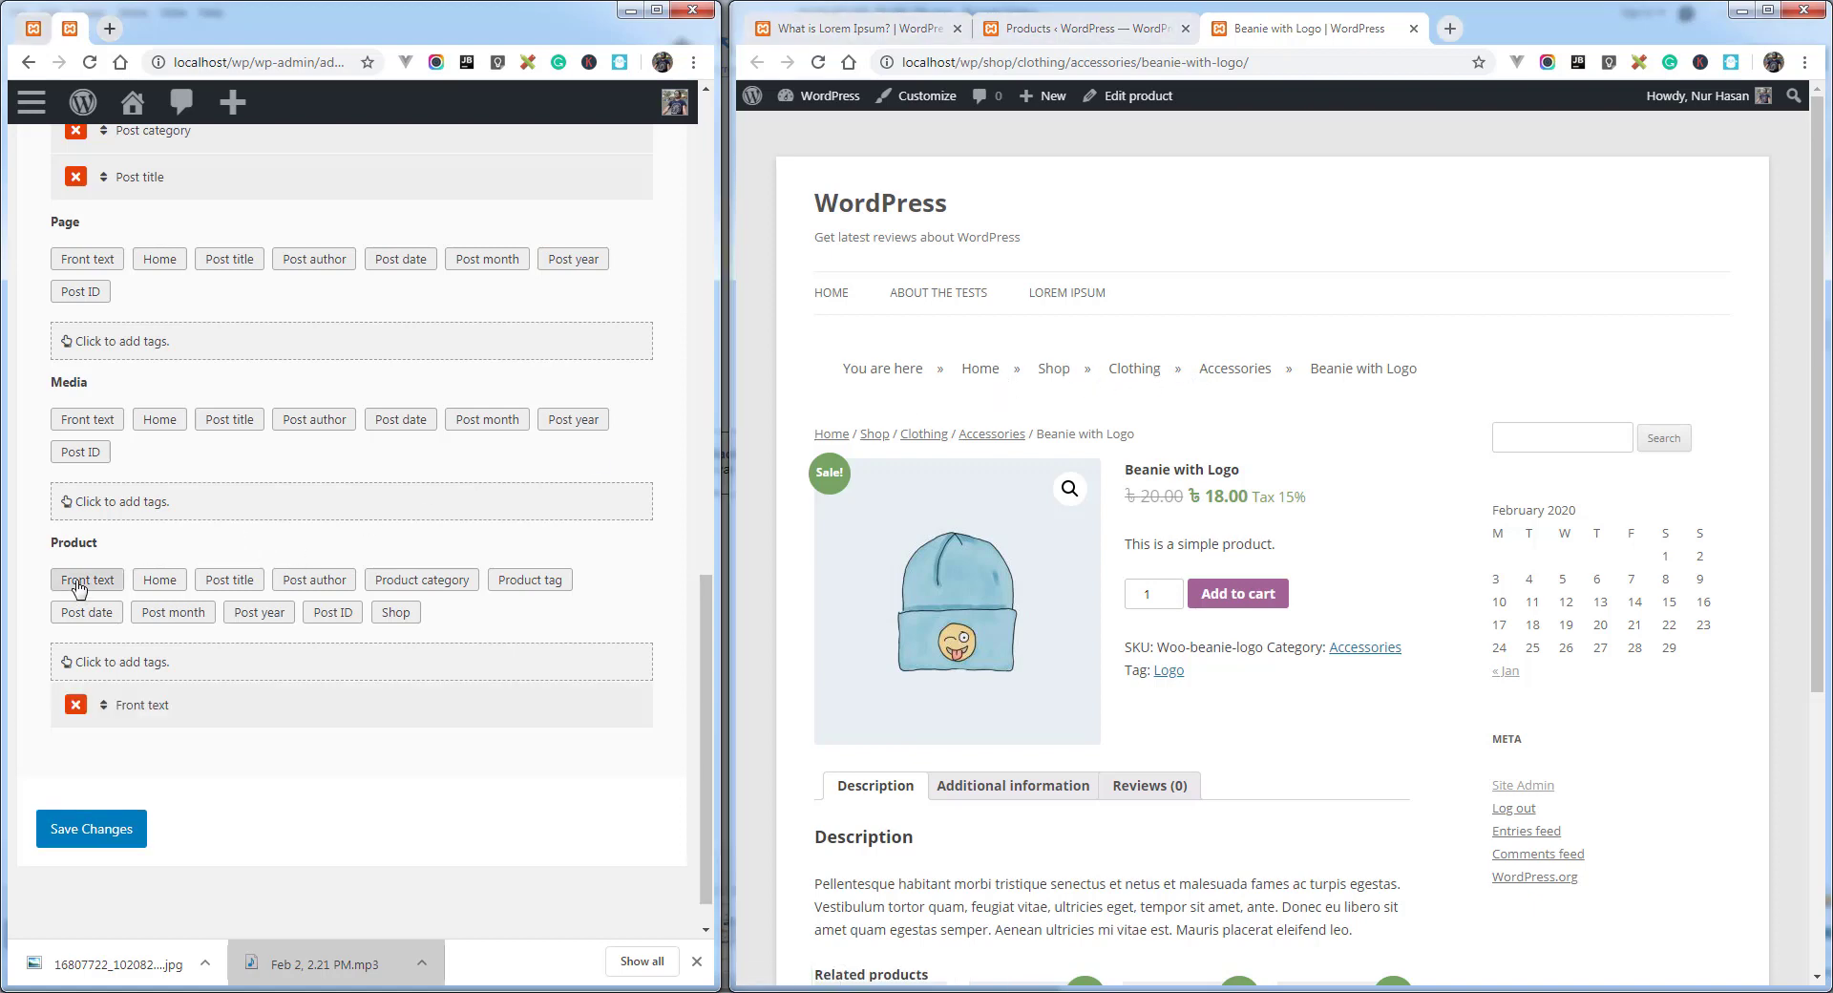
pyautogui.moveTo(59, 543); pyautogui.dragTo(111, 552)
pyautogui.click(187, 764)
pyautogui.click(160, 579)
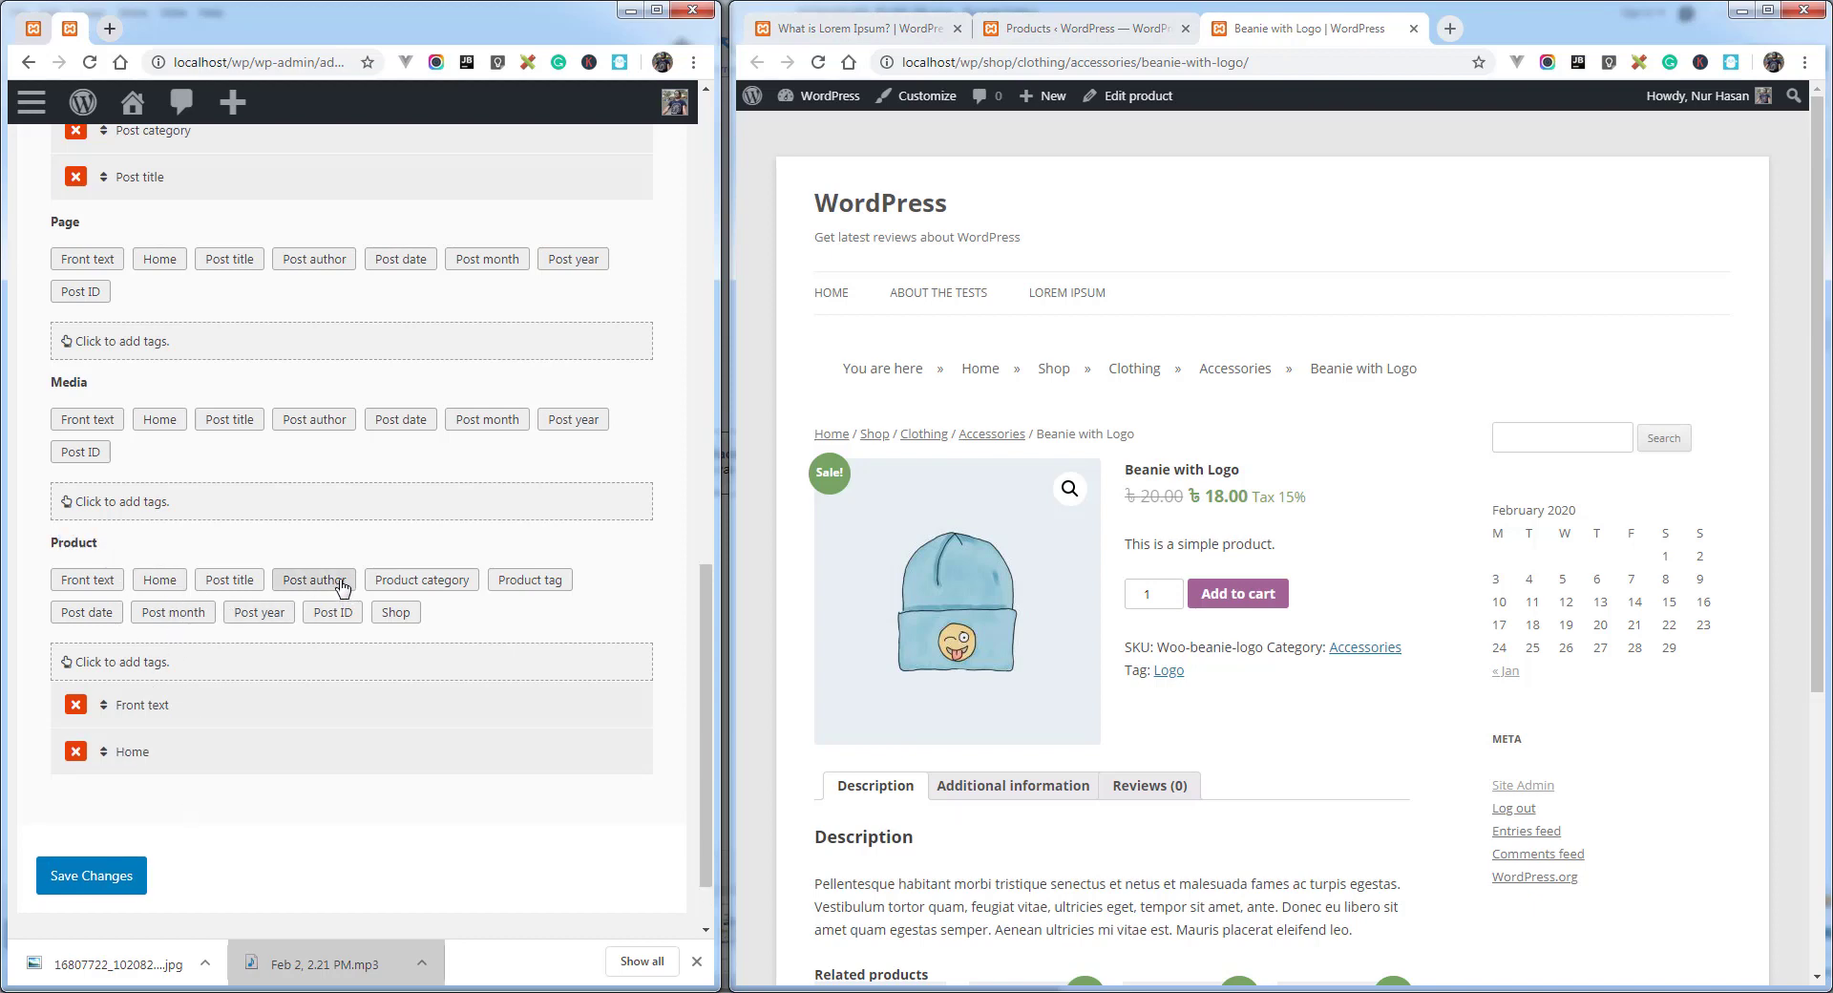
pyautogui.click(229, 579)
pyautogui.click(114, 921)
pyautogui.click(840, 351)
pyautogui.click(818, 63)
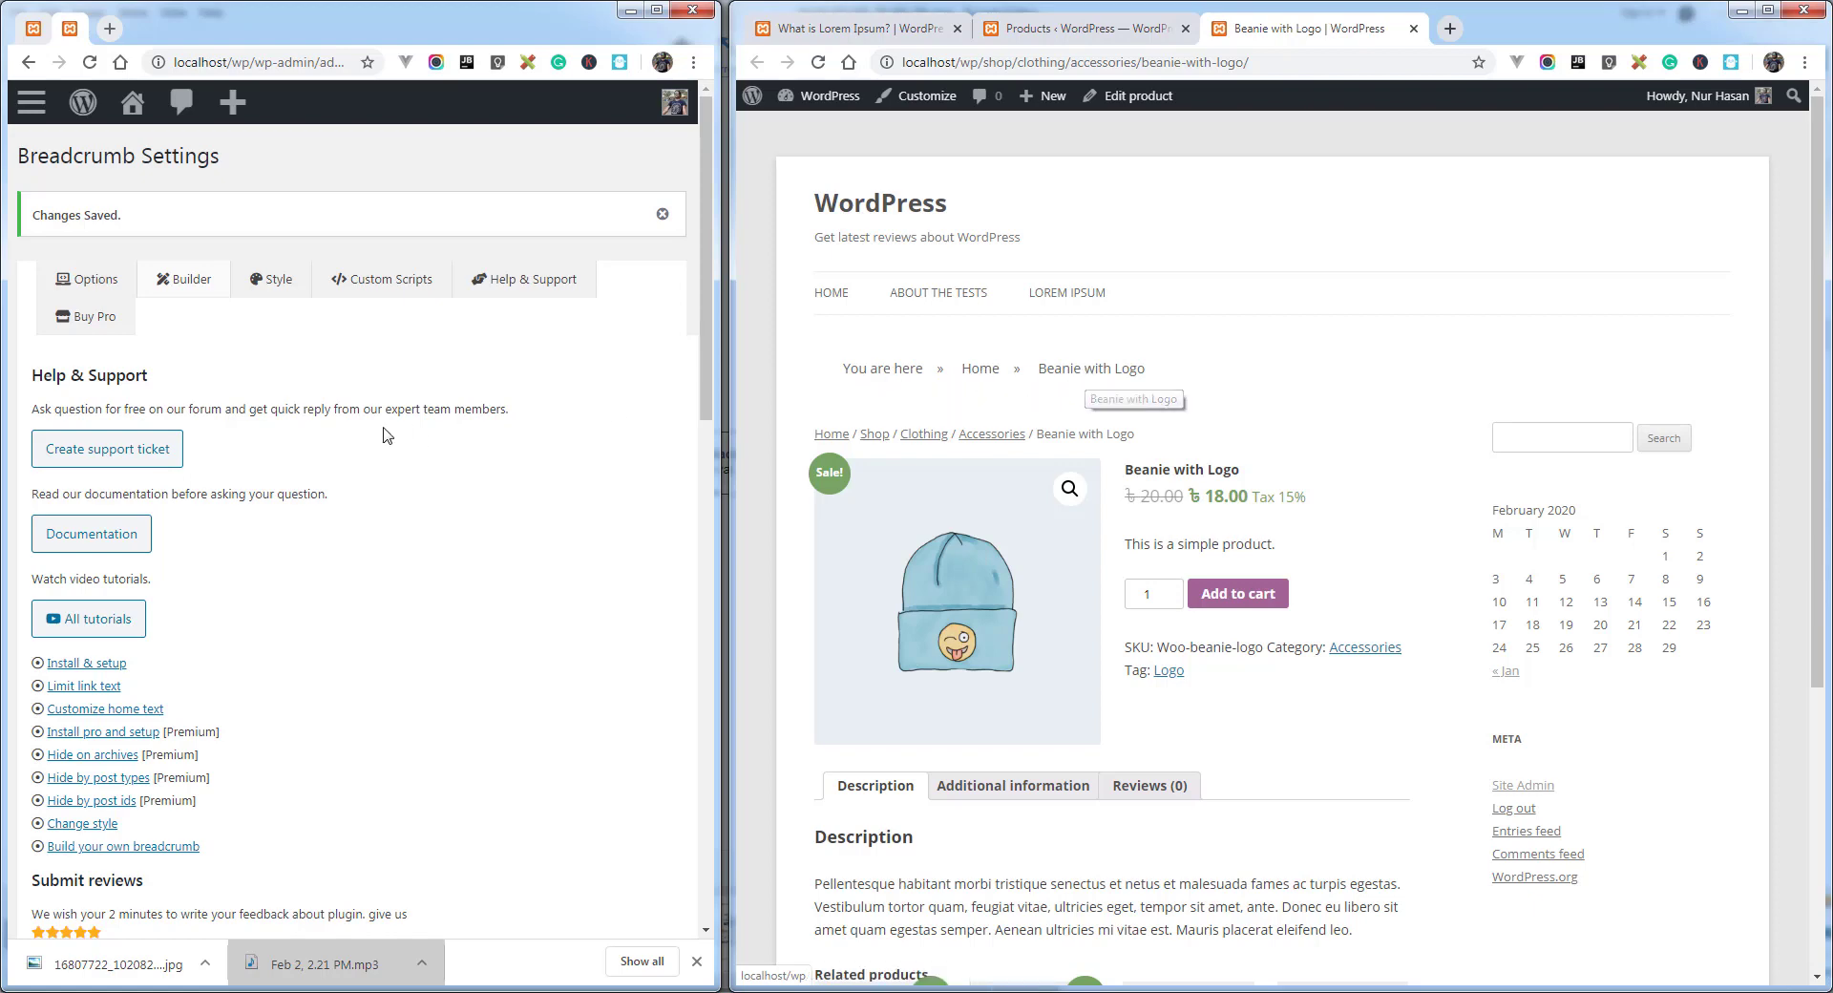
# Step: Insert the Product category tag between Home and Post title in the Product breadcrumb, saving the changes and reloading the product page
pyautogui.scroll(-6, 405, 575)
pyautogui.scroll(-7, 400, 582)
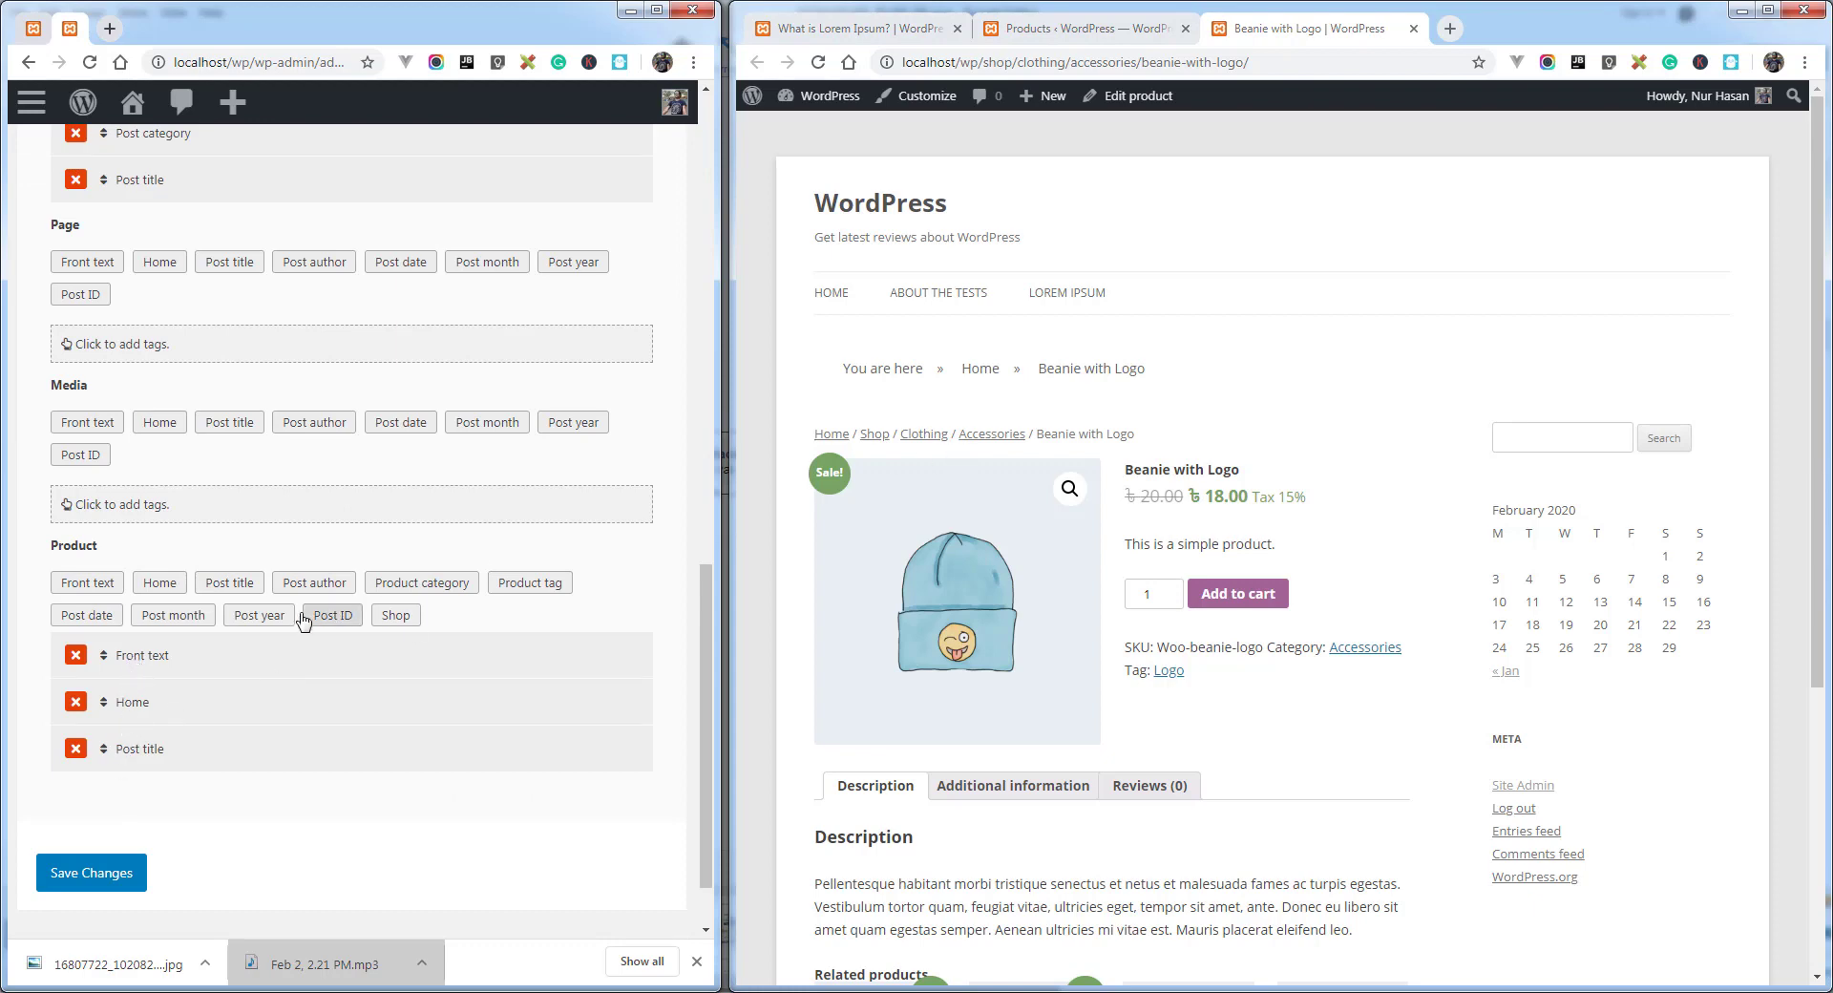
pyautogui.click(412, 592)
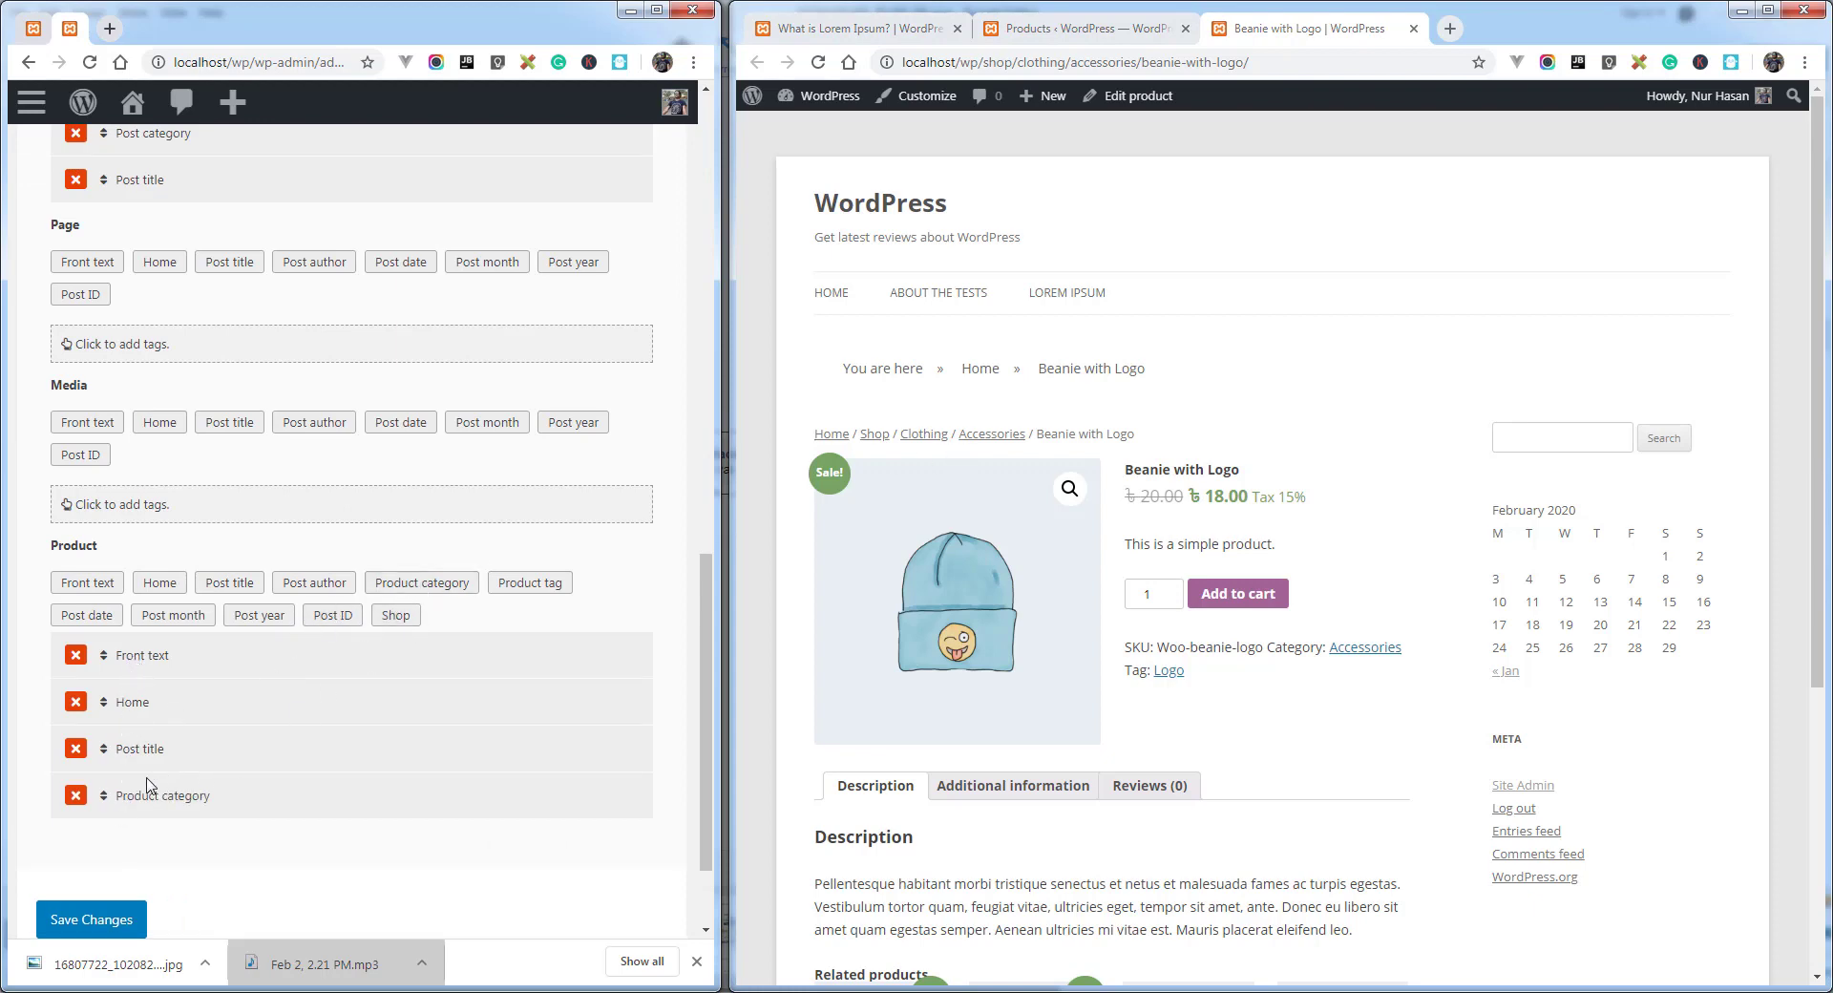
pyautogui.moveTo(107, 756); pyautogui.dragTo(181, 749)
pyautogui.scroll(-3, 172, 736)
pyautogui.click(103, 785)
pyautogui.click(1021, 333)
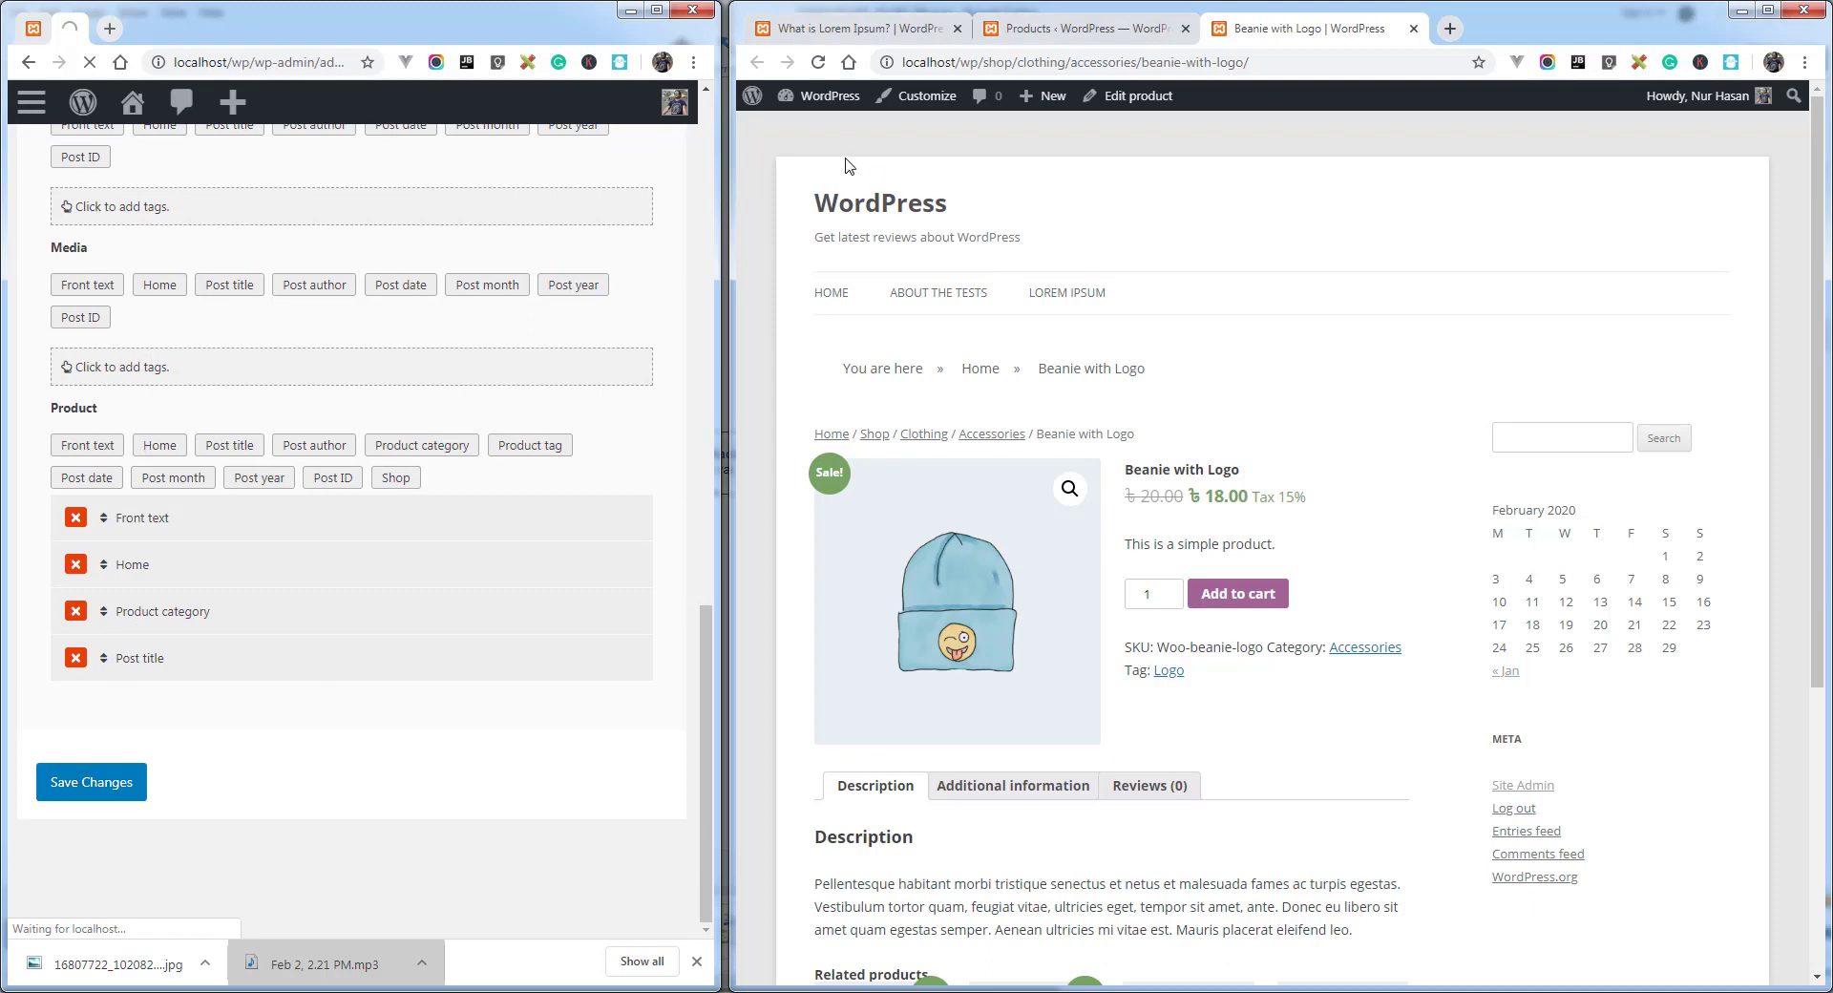
pyautogui.click(818, 62)
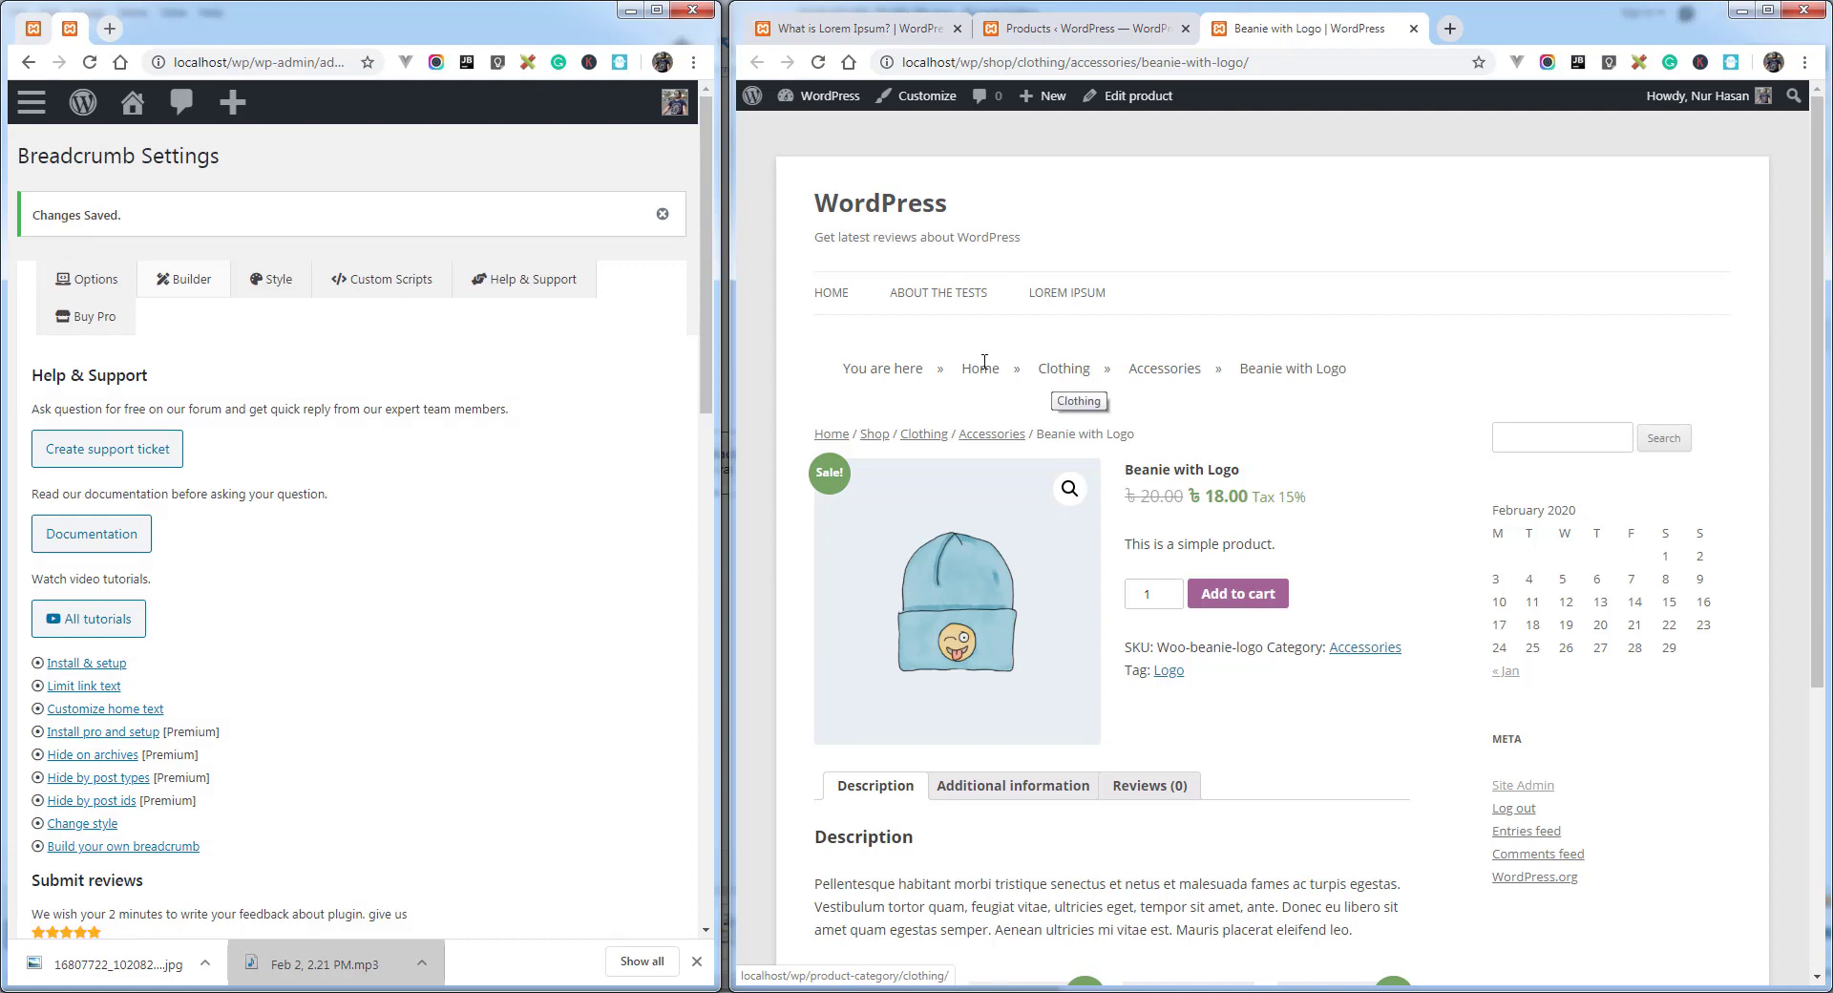
# Step: Compare the clothing/accessories part of the product page's address with the categories in its breadcrumb
pyautogui.click(360, 413)
pyautogui.scroll(-1, 319, 552)
pyautogui.scroll(-9, 318, 551)
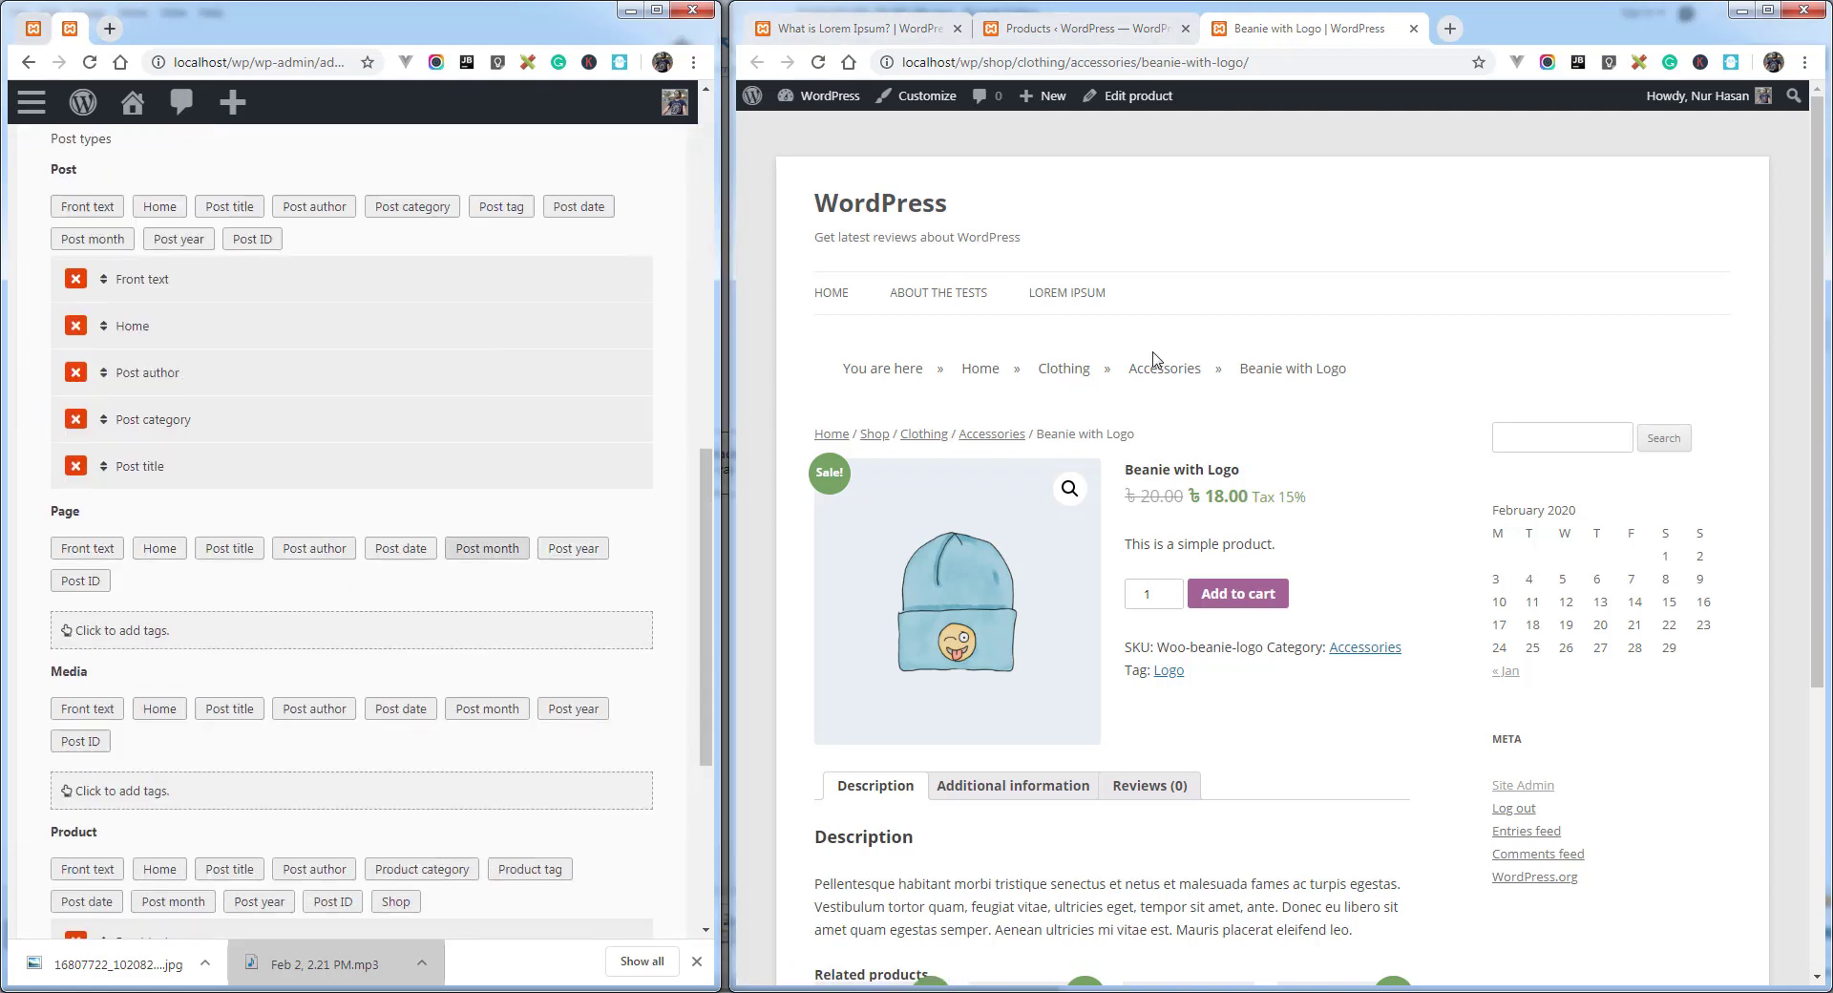
pyautogui.moveTo(1018, 62); pyautogui.dragTo(1130, 62)
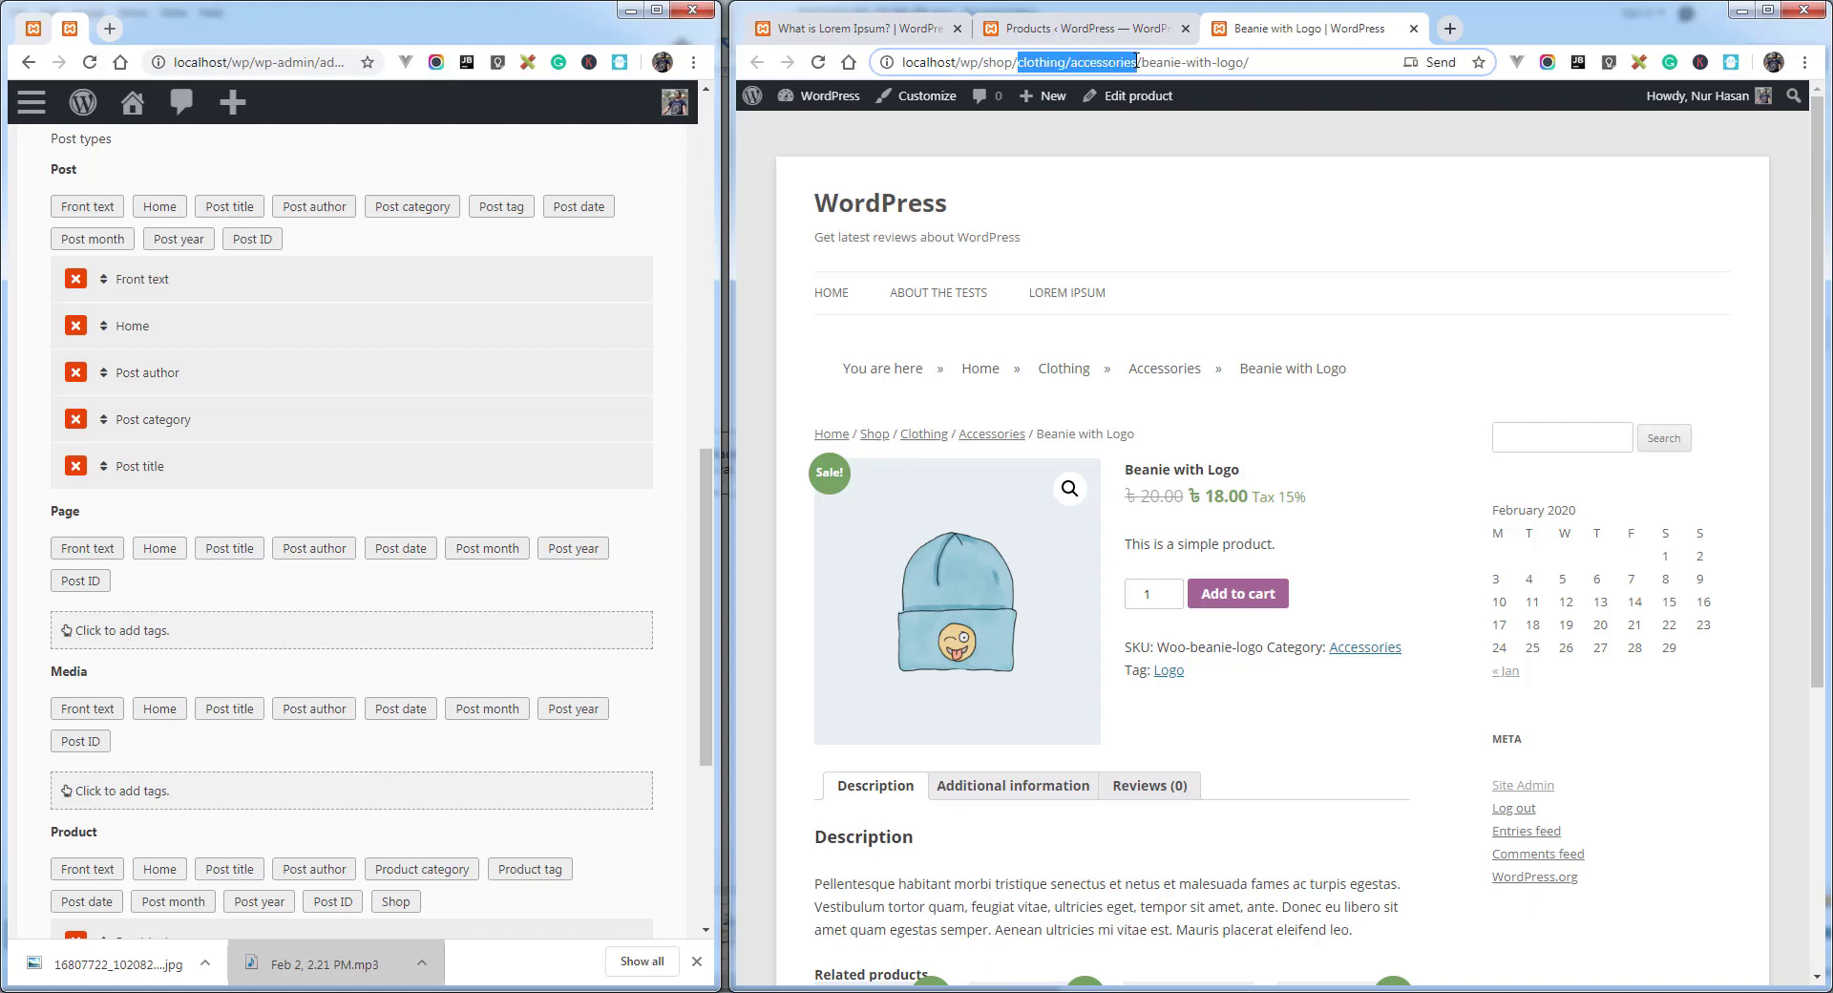
pyautogui.click(1124, 329)
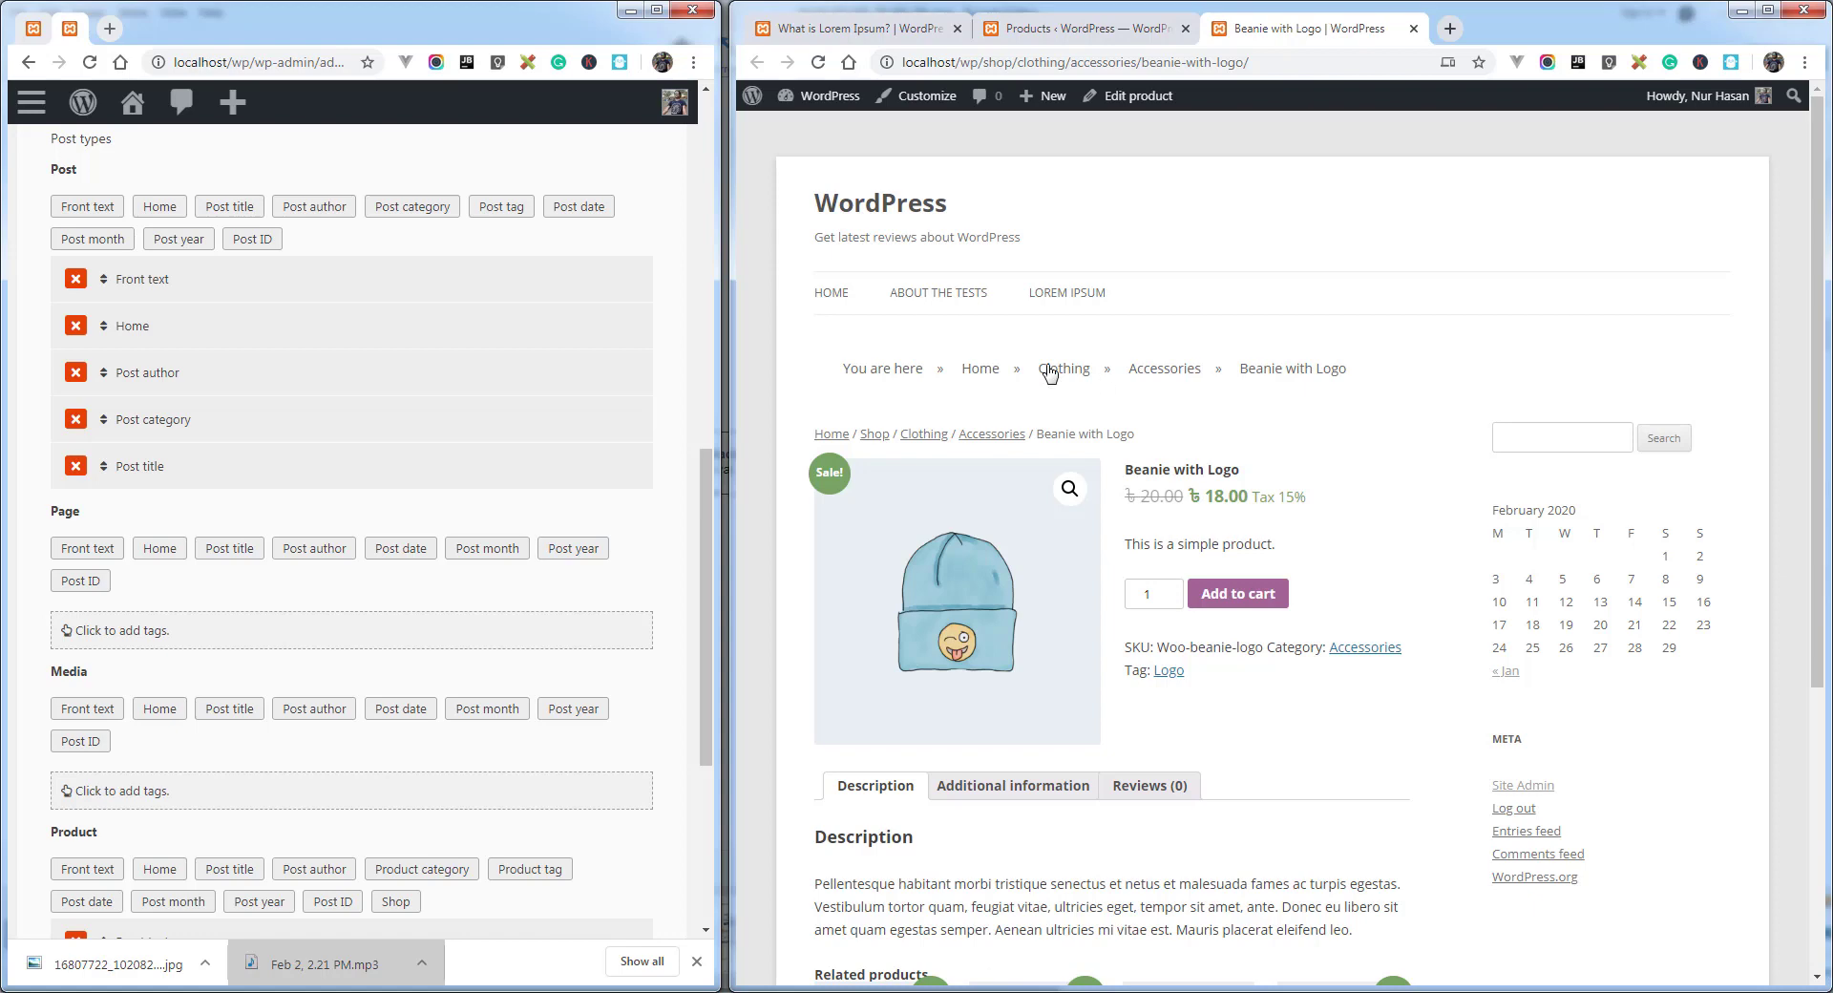
# Step: Review the available and chosen tags for the Post, Page, Media and Product types in the breadcrumb builder
pyautogui.click(299, 487)
pyautogui.scroll(1, 300, 488)
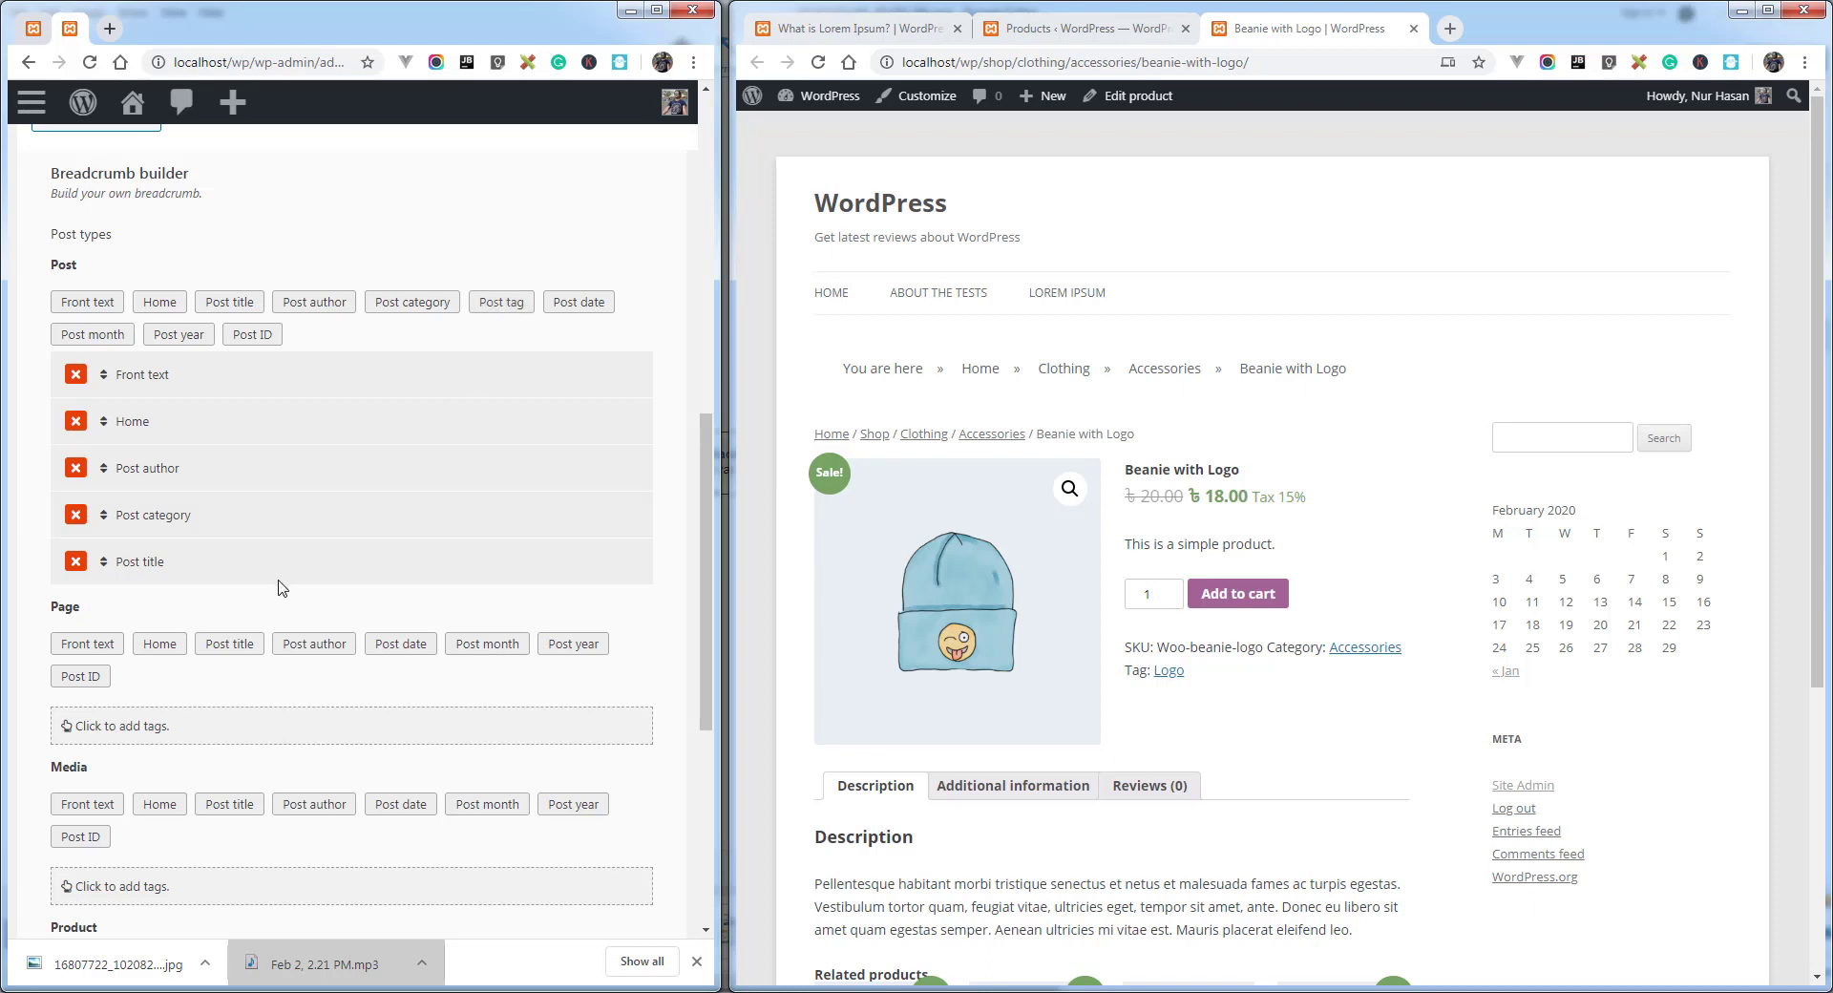
pyautogui.scroll(-3, 277, 585)
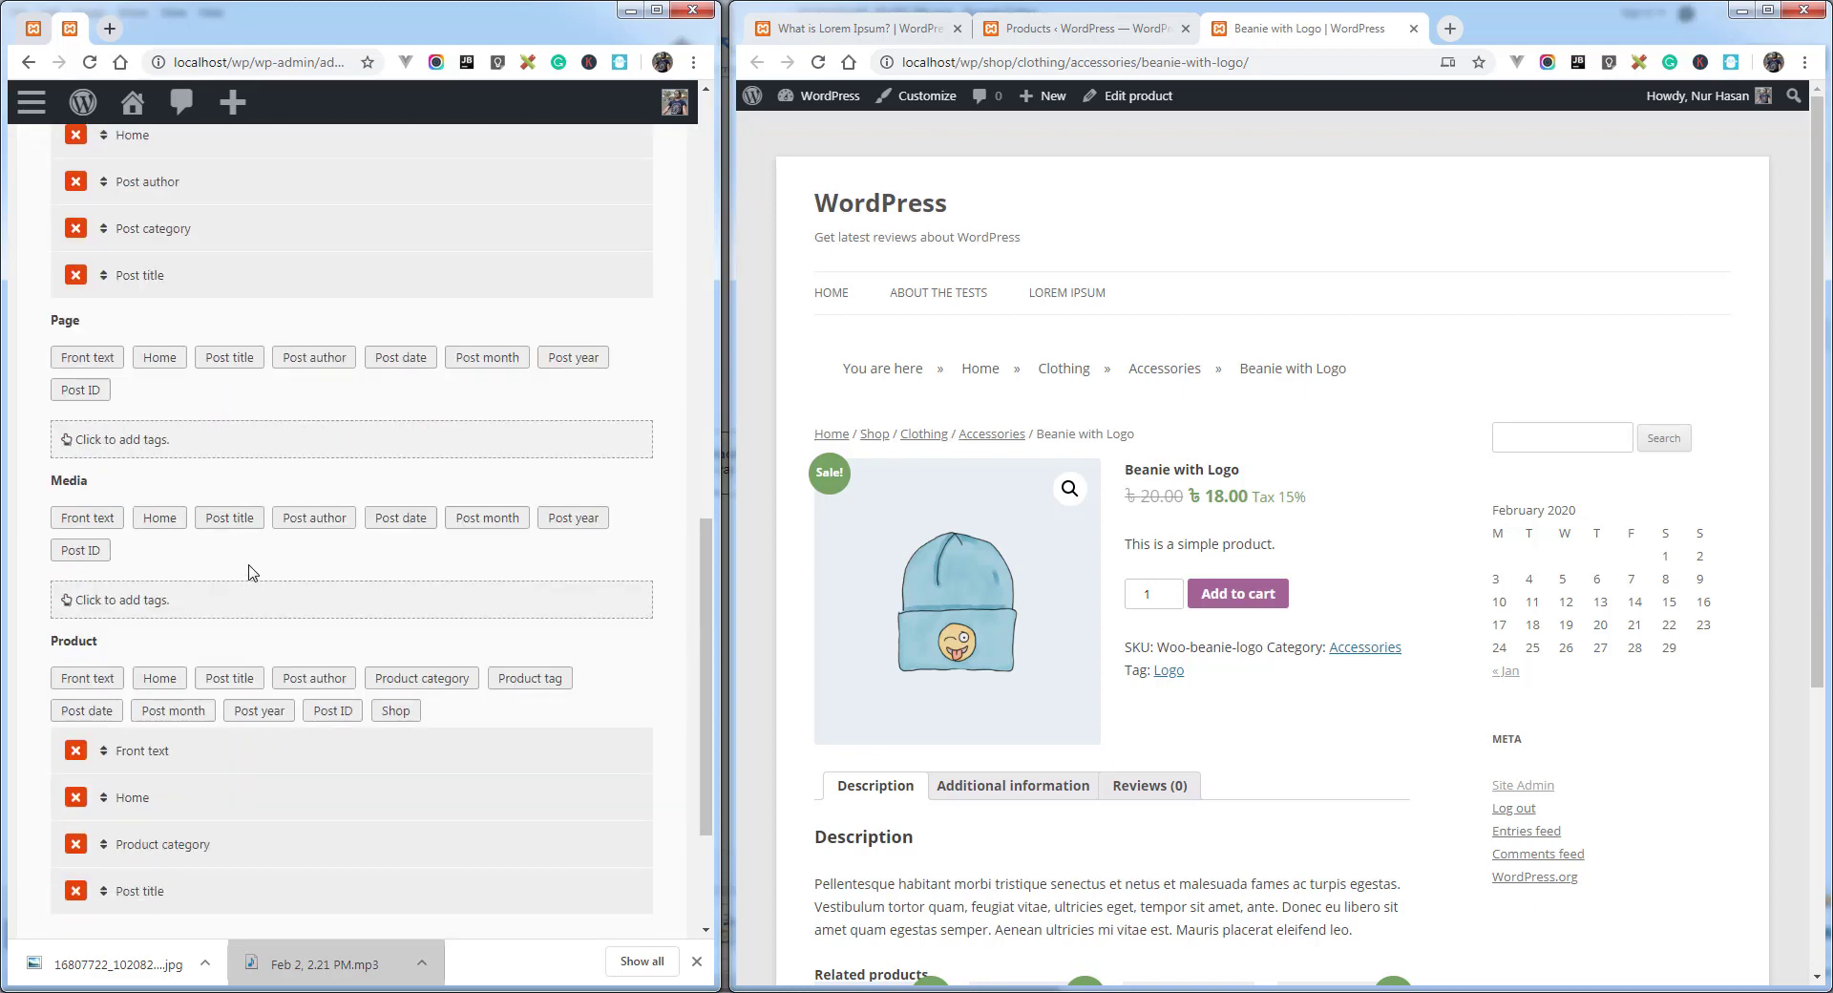
pyautogui.scroll(4, 251, 571)
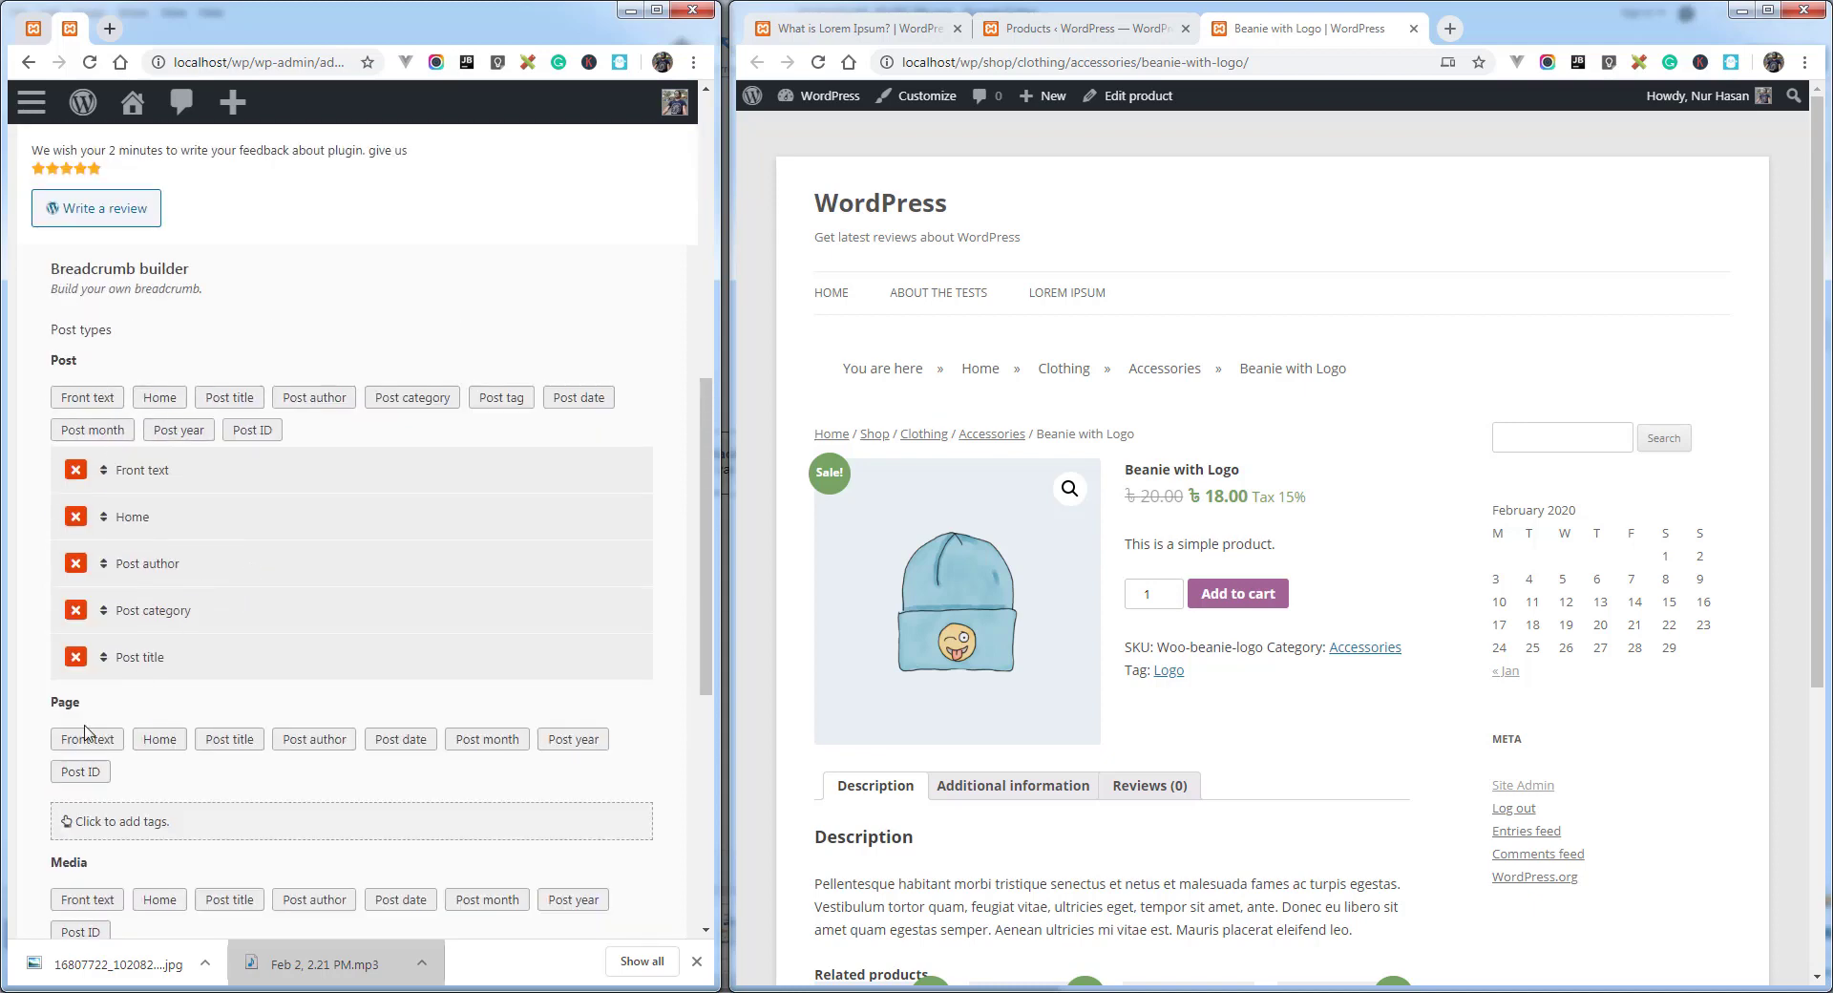
pyautogui.scroll(-4, 111, 731)
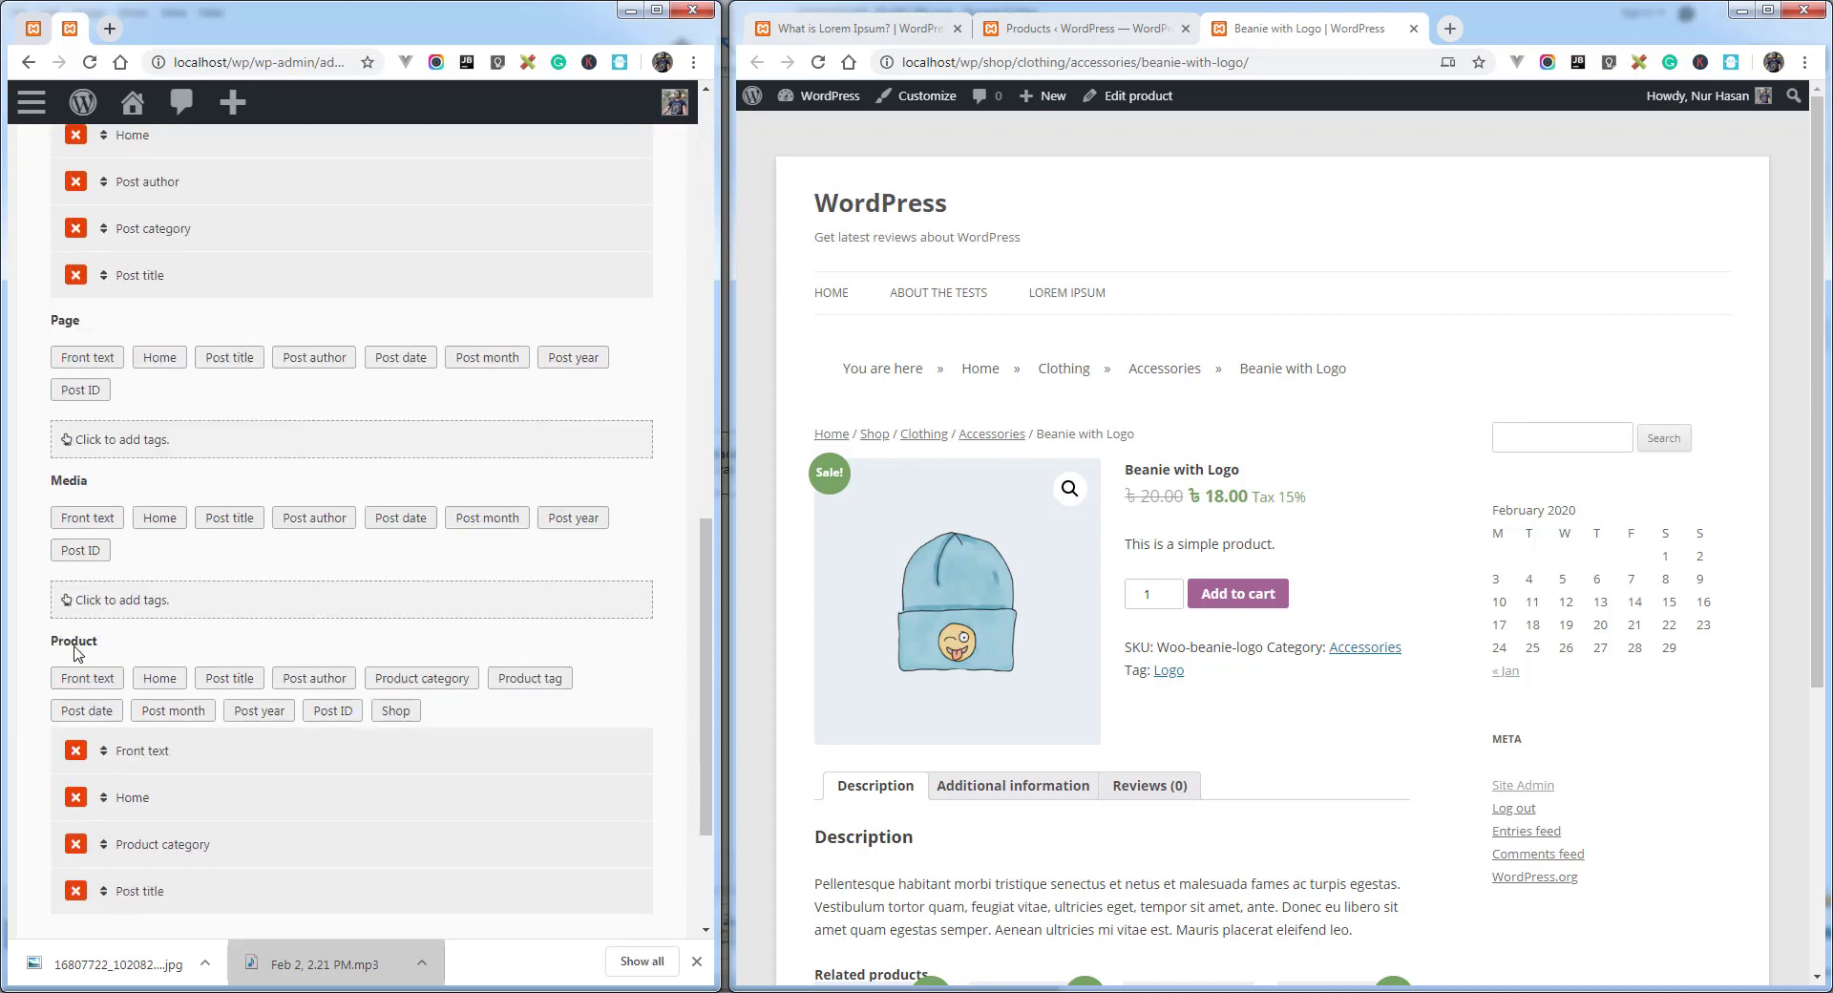
pyautogui.doubleClick(83, 640)
pyautogui.click(127, 652)
pyautogui.scroll(-1, 150, 631)
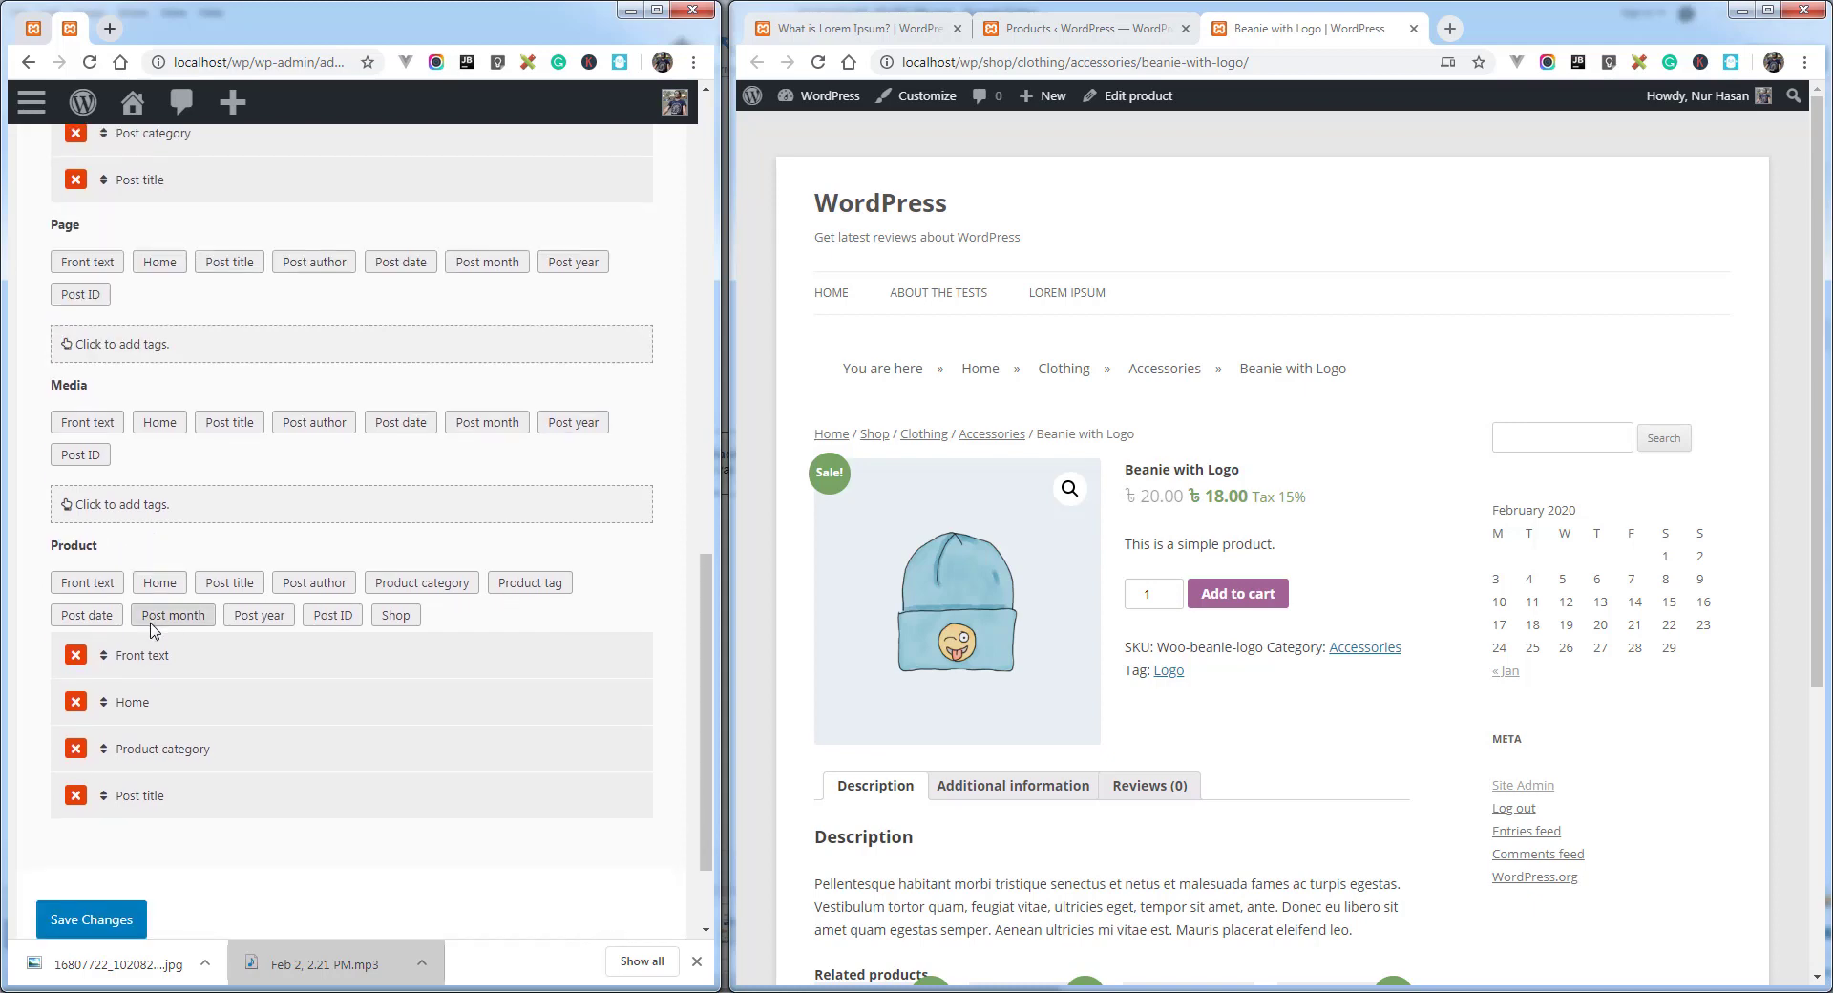